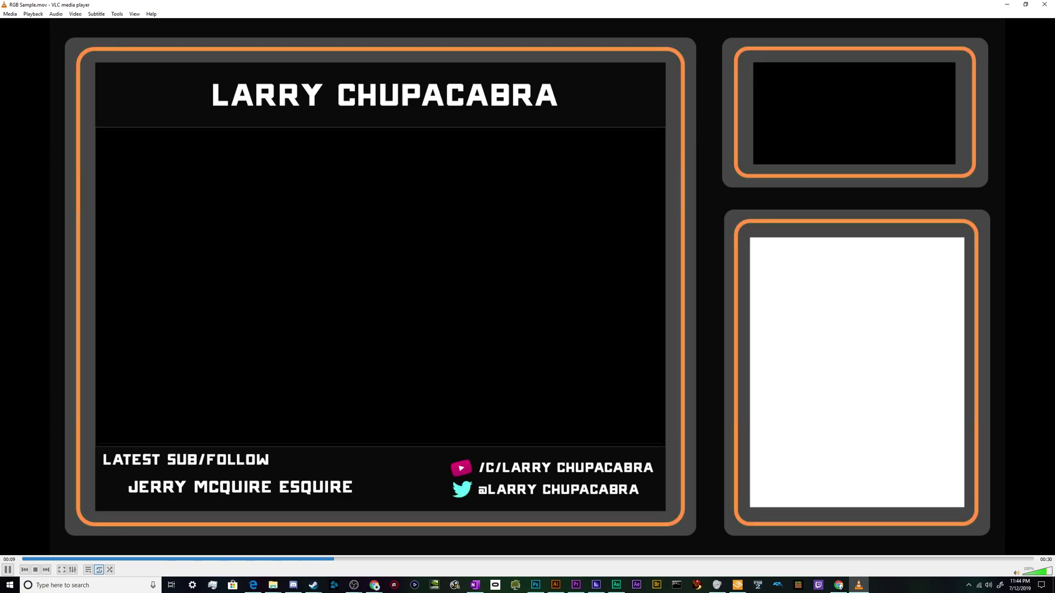
# Minimize VLC, review RGB Sample.psd in Photoshop, then return to the Premiere project.
pyautogui.click(1009, 4)
pyautogui.moveTo(572, 583)
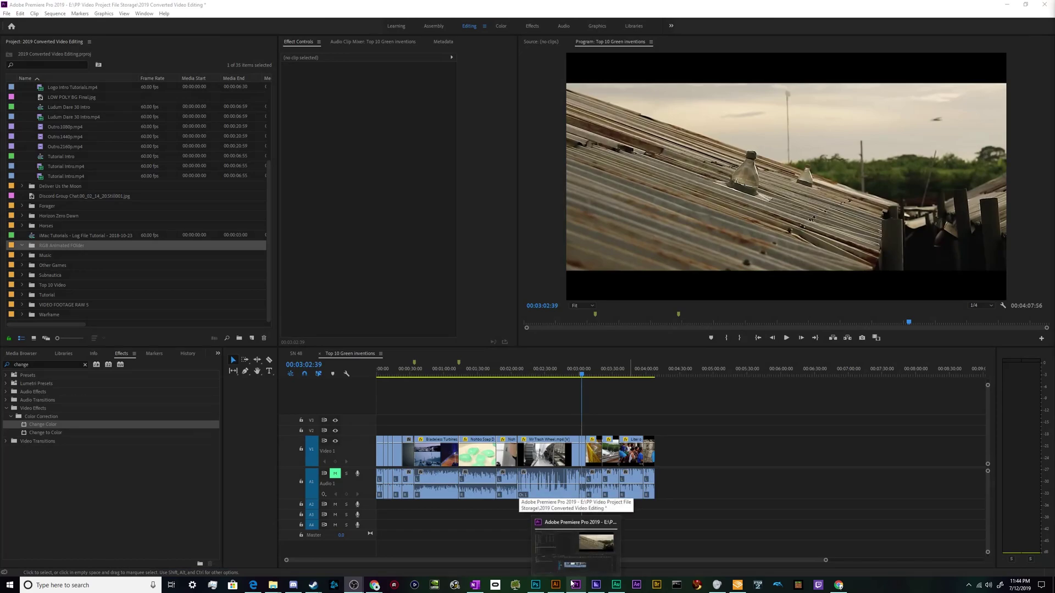
pyautogui.click(708, 413)
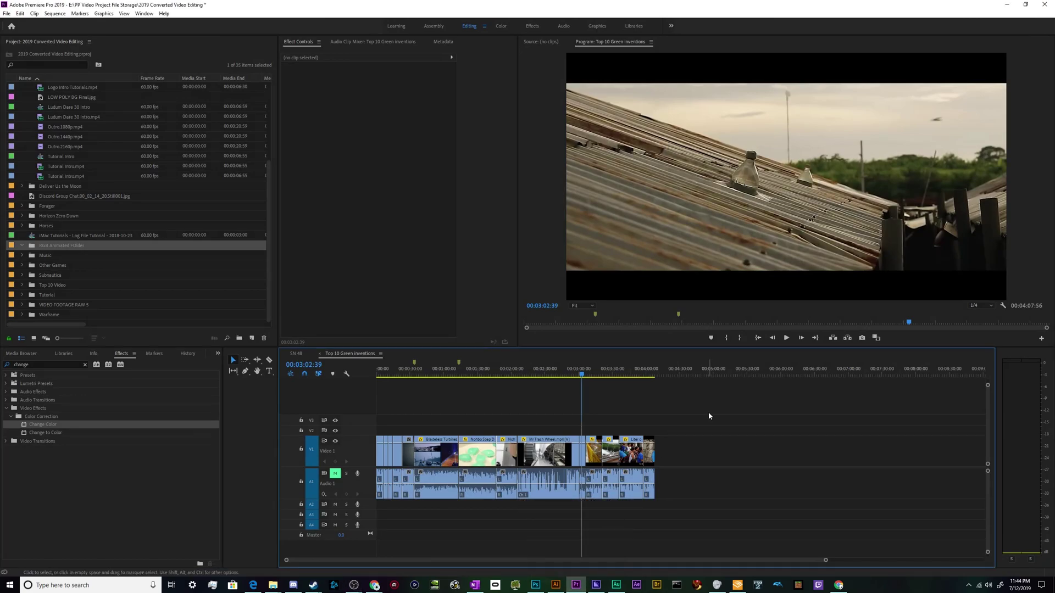
pyautogui.click(535, 585)
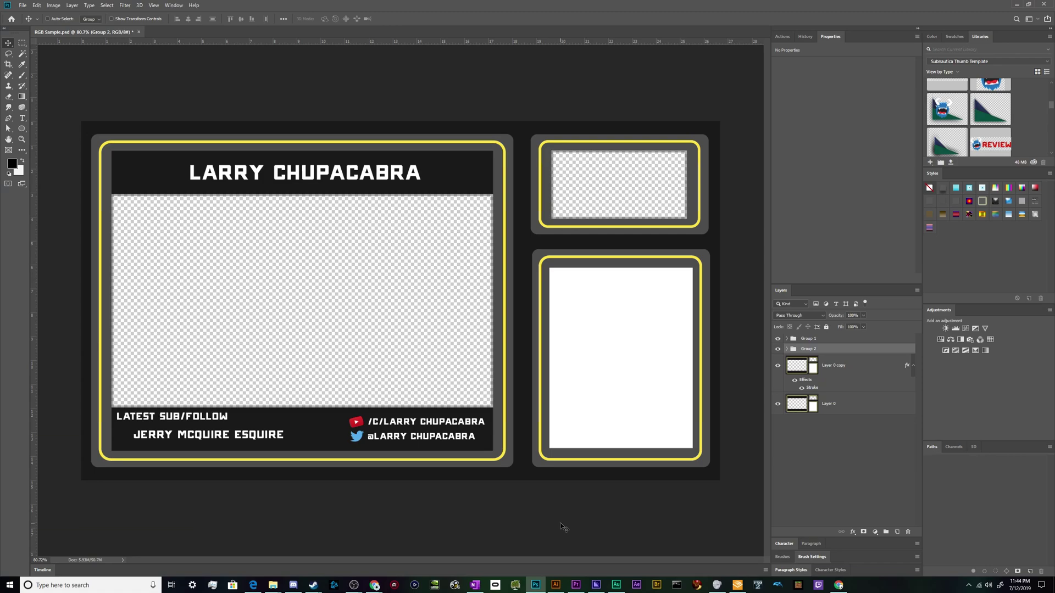
pyautogui.click(576, 585)
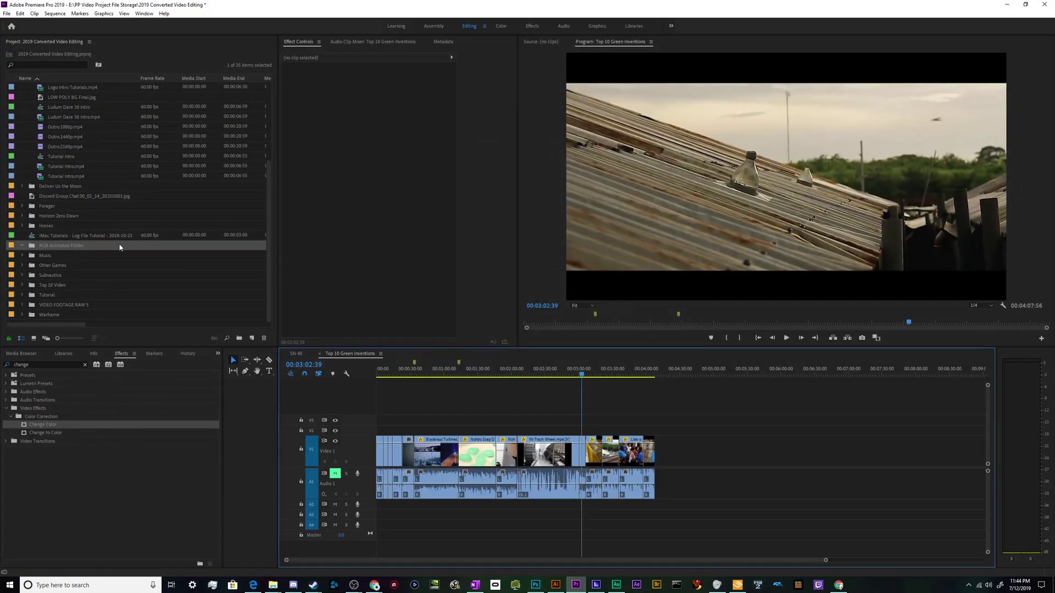
# Import the RGB Sample file into the RGB Animated FOlder bin.
pyautogui.click(64, 265)
pyautogui.click(55, 246)
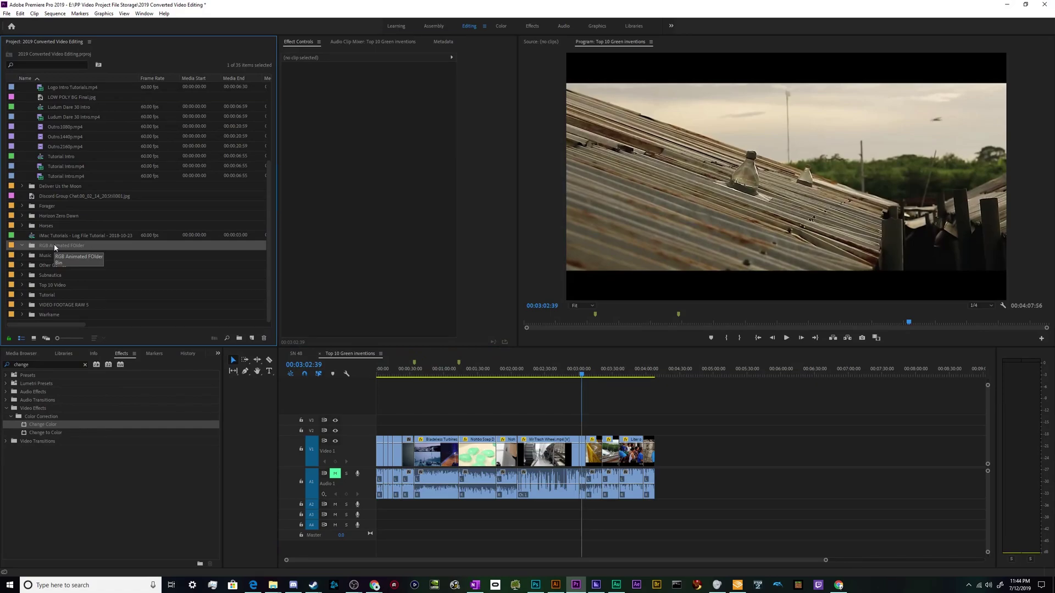
pyautogui.hotkey('ctrl', 'i')
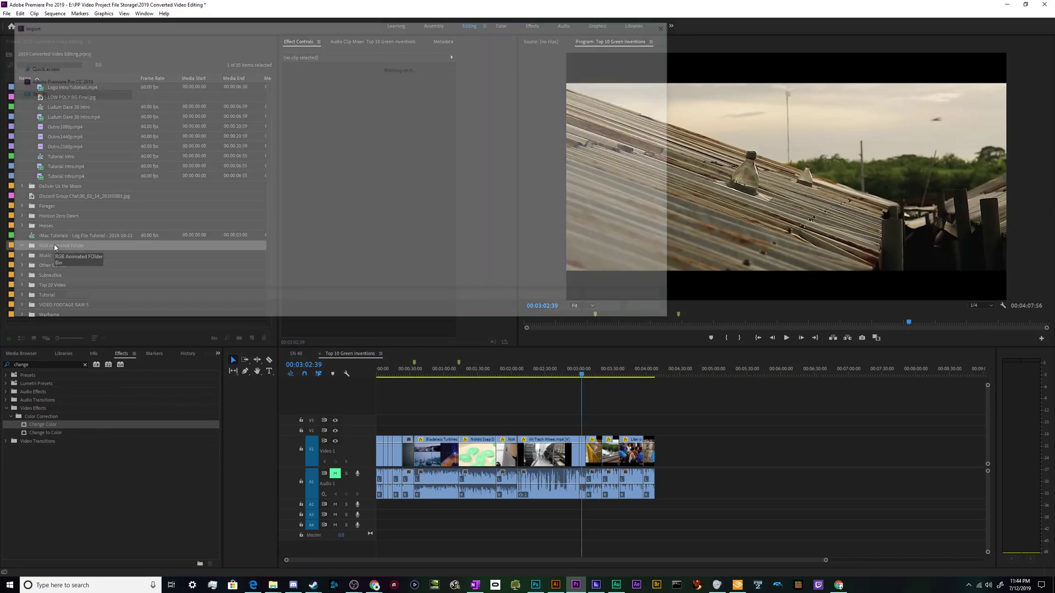
pyautogui.click(289, 88)
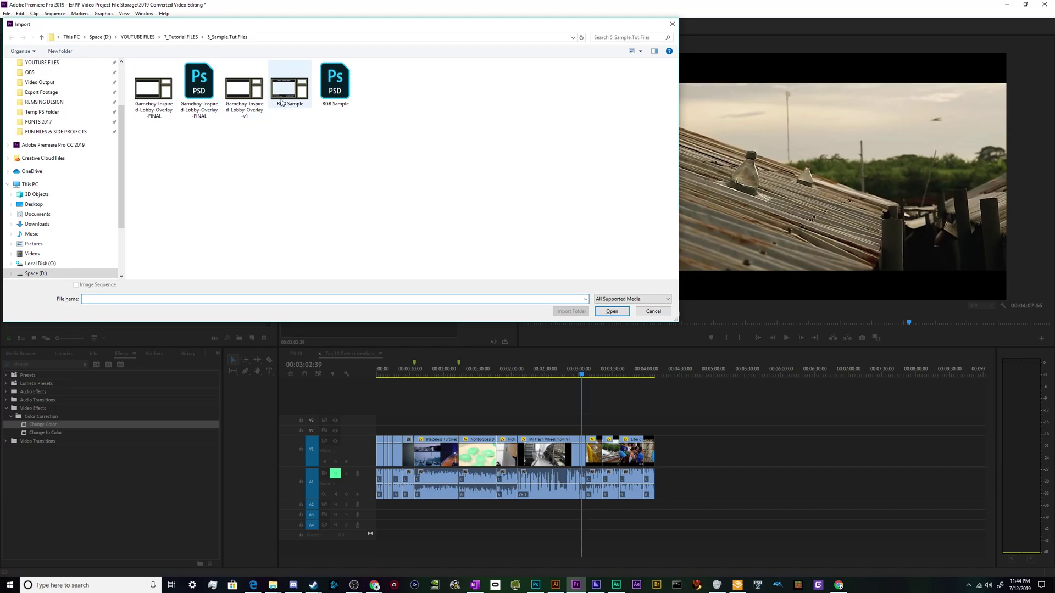
pyautogui.click(612, 311)
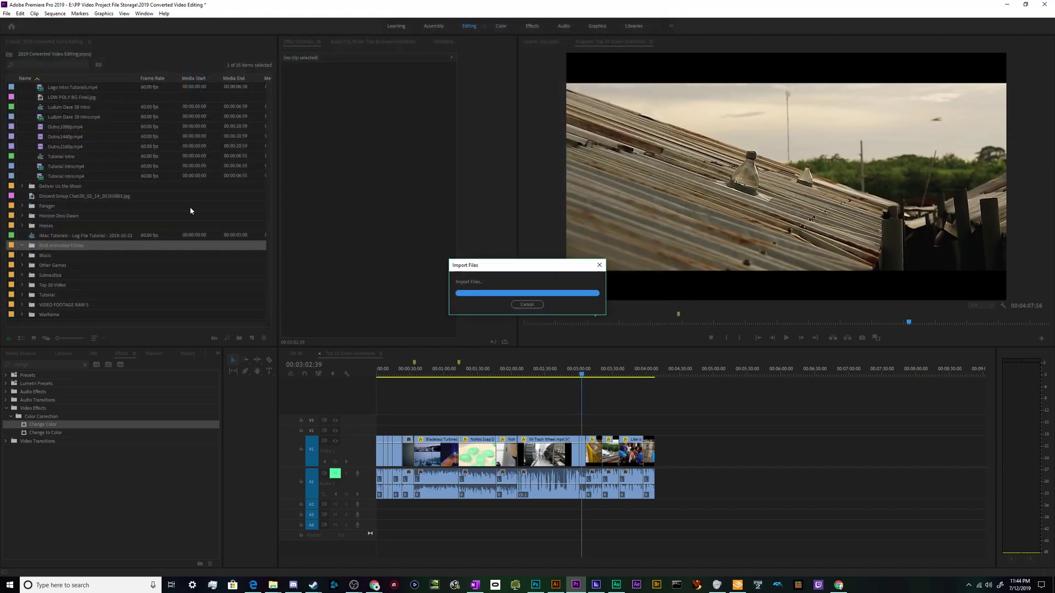
# Create a new sequence named 'RGB Overlay Tut' and place RGB Sample on V1.
pyautogui.click(253, 338)
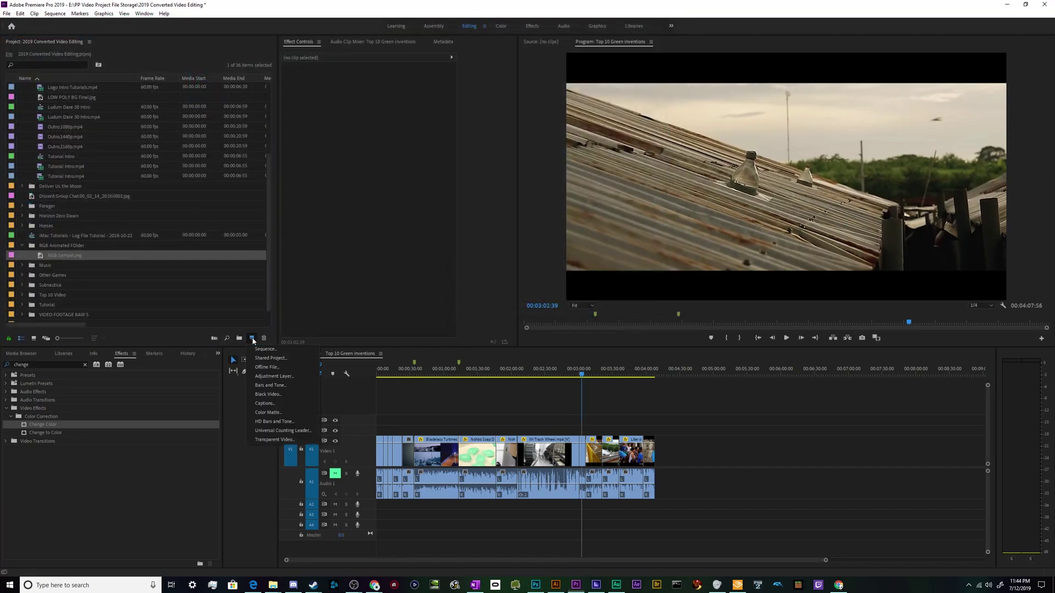
pyautogui.click(268, 351)
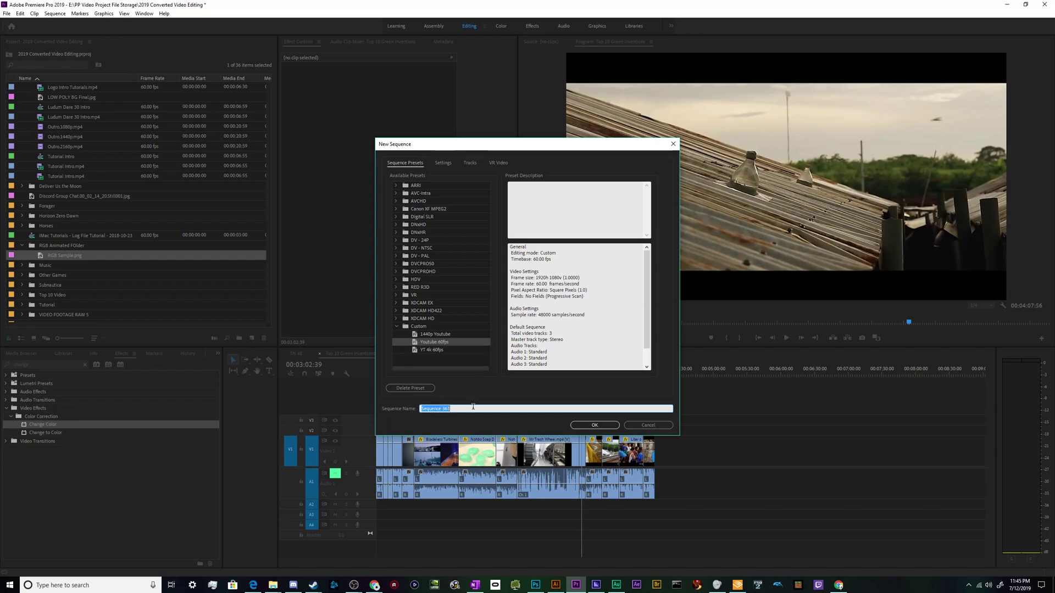
pyautogui.write('RGB Overlay Tut')
pyautogui.click(594, 426)
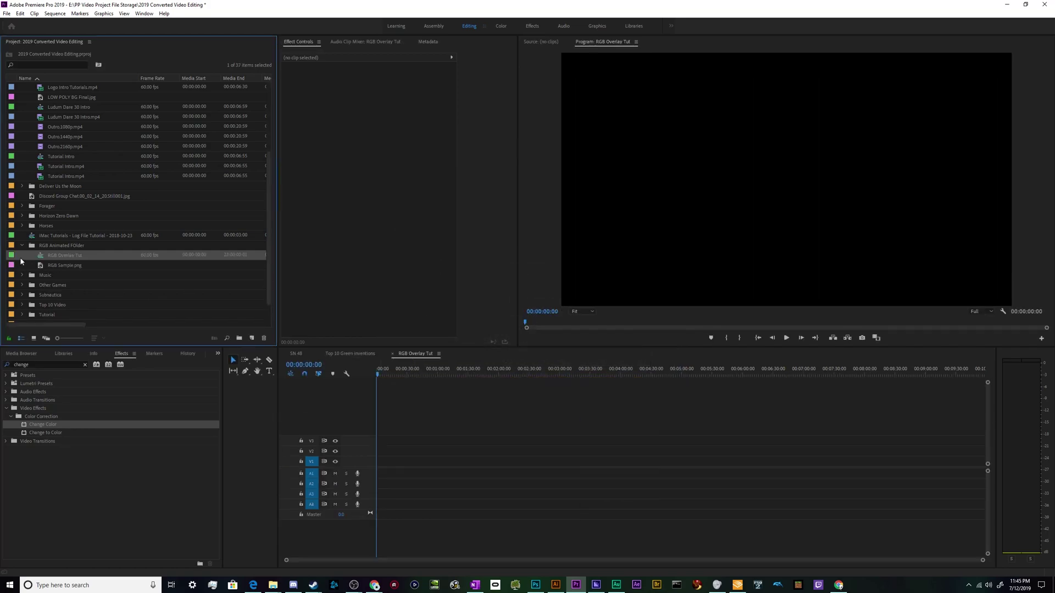
pyautogui.moveTo(55, 265); pyautogui.dragTo(384, 468)
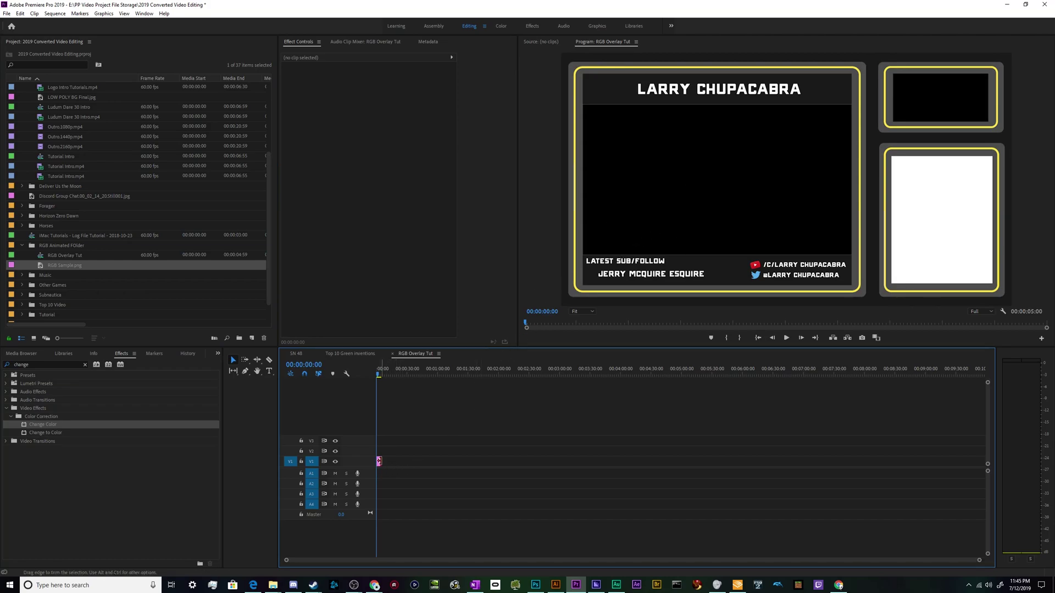
# Set the RGB Sample clip's duration to 00:00:30:00 and zoom the timeline to fit.
pyautogui.moveTo(379, 462); pyautogui.dragTo(404, 462)
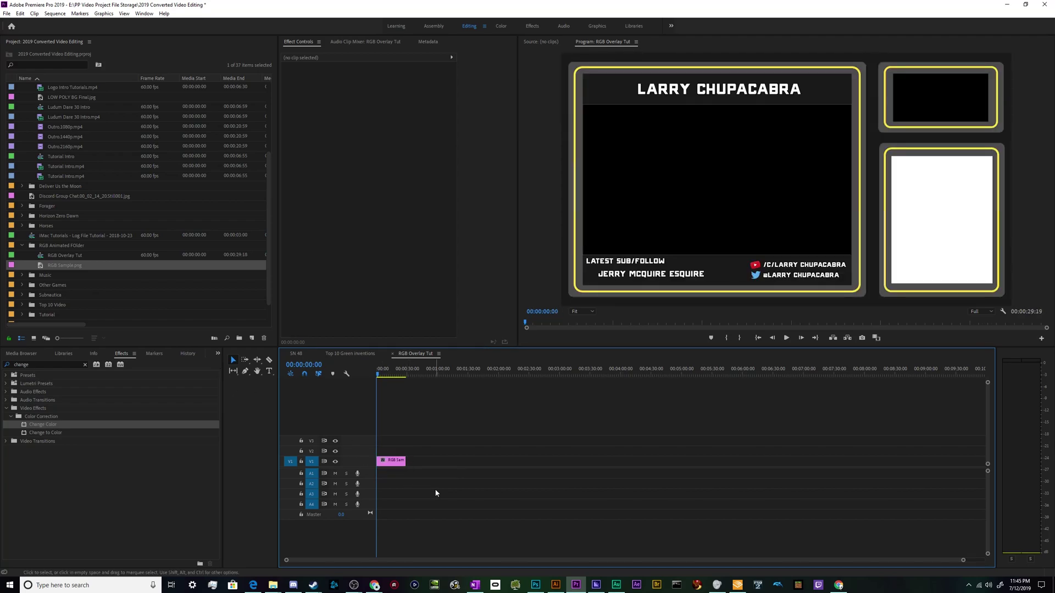
pyautogui.click(391, 465)
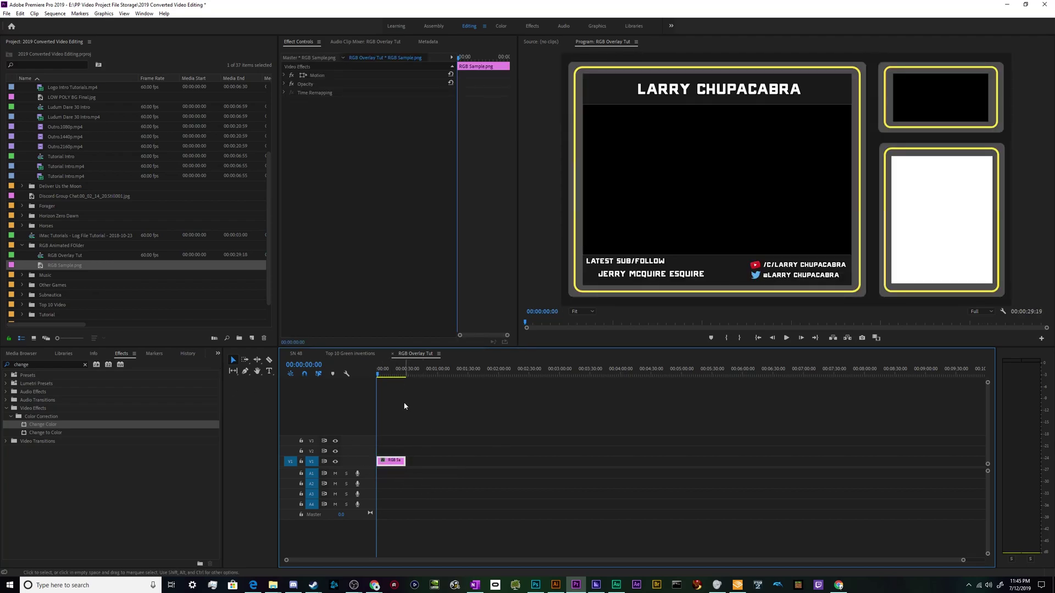
pyautogui.rightClick(396, 464)
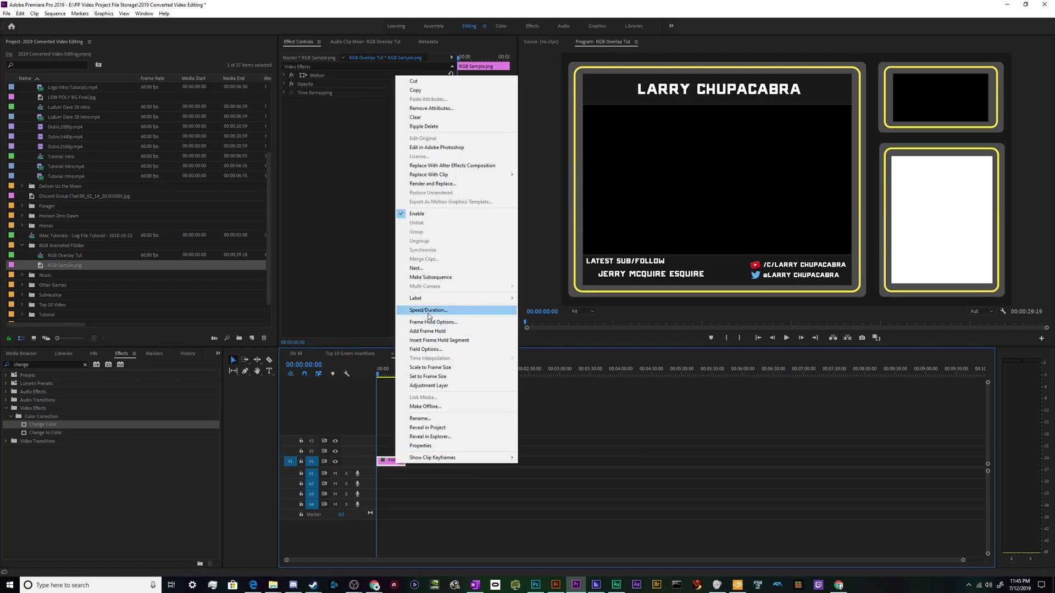
pyautogui.click(429, 311)
pyautogui.click(537, 274)
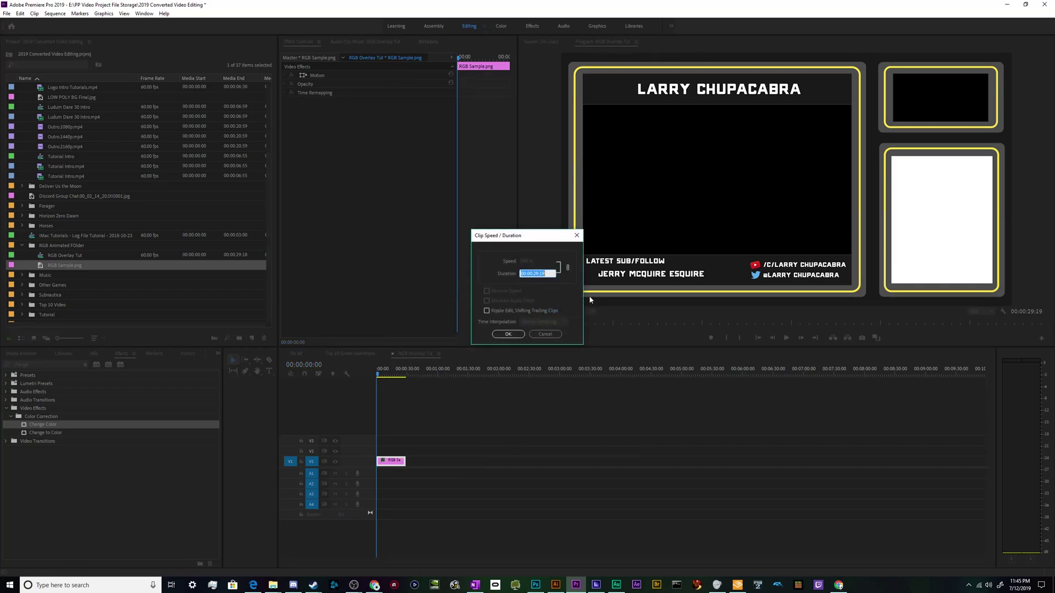
pyautogui.press('Right')
pyautogui.write('30')
pyautogui.press('Return')
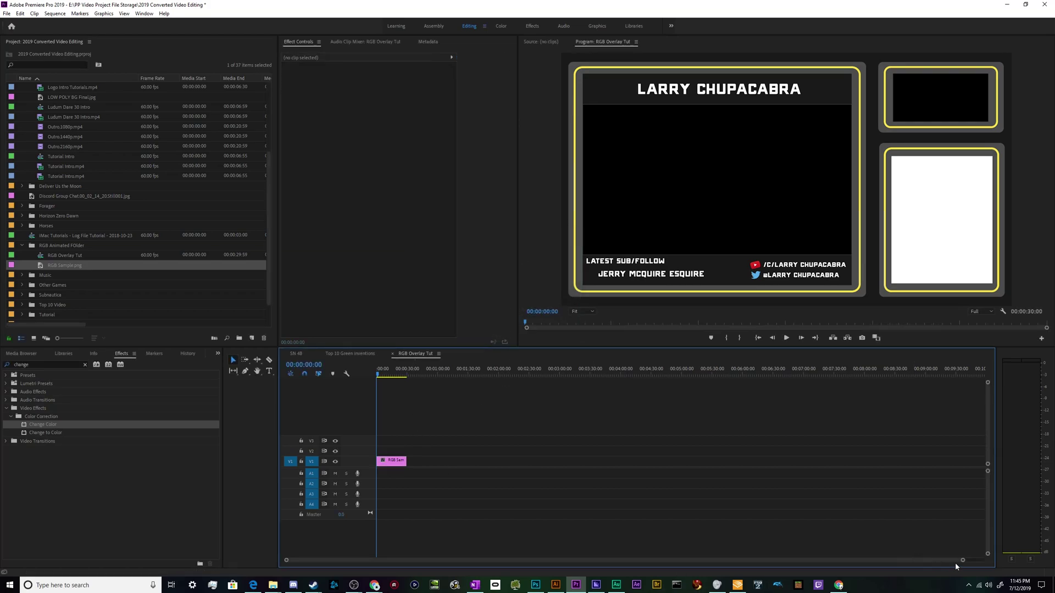
pyautogui.moveTo(964, 562); pyautogui.dragTo(462, 560)
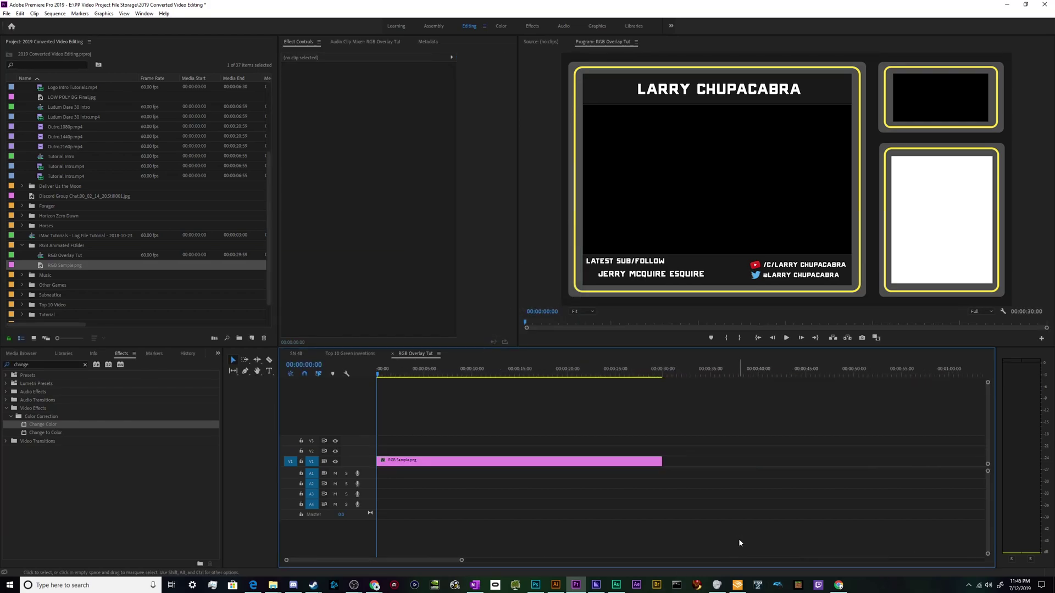
# Apply the Change Color effect to the RGB Sample clip.
pyautogui.click(67, 482)
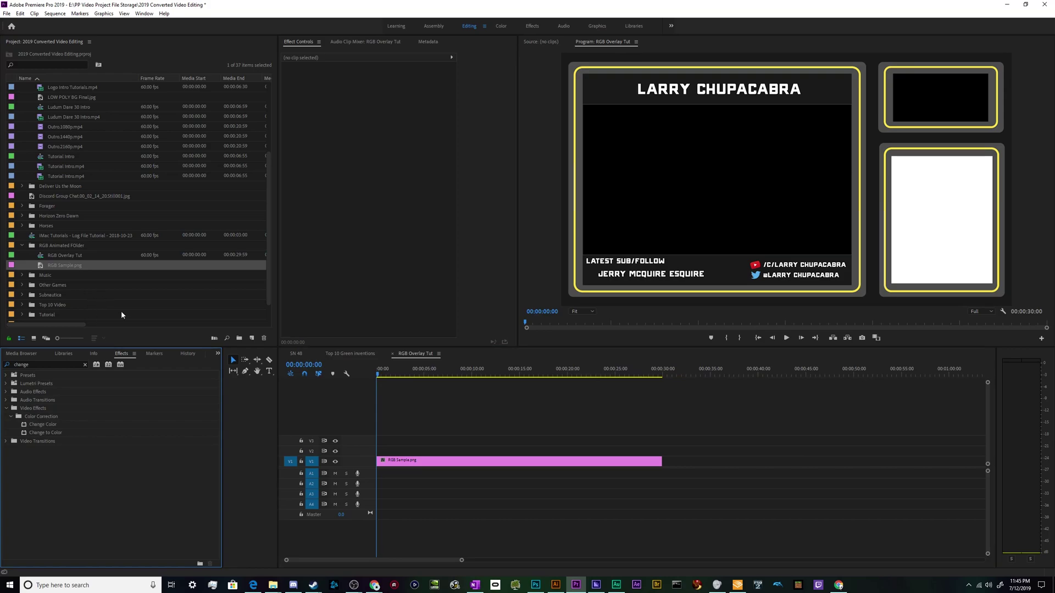
pyautogui.click(44, 424)
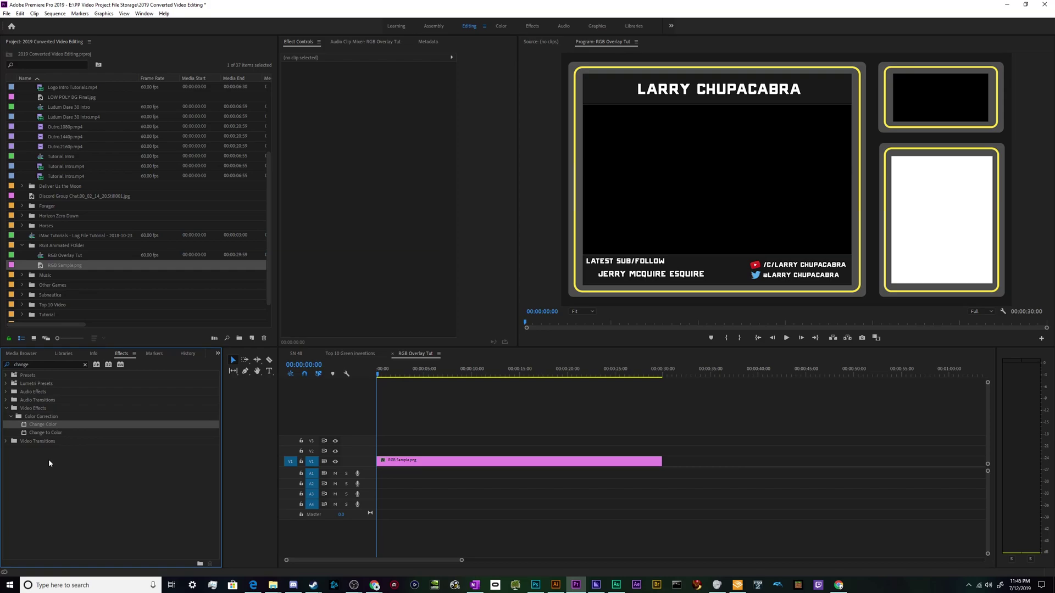
pyautogui.click(144, 13)
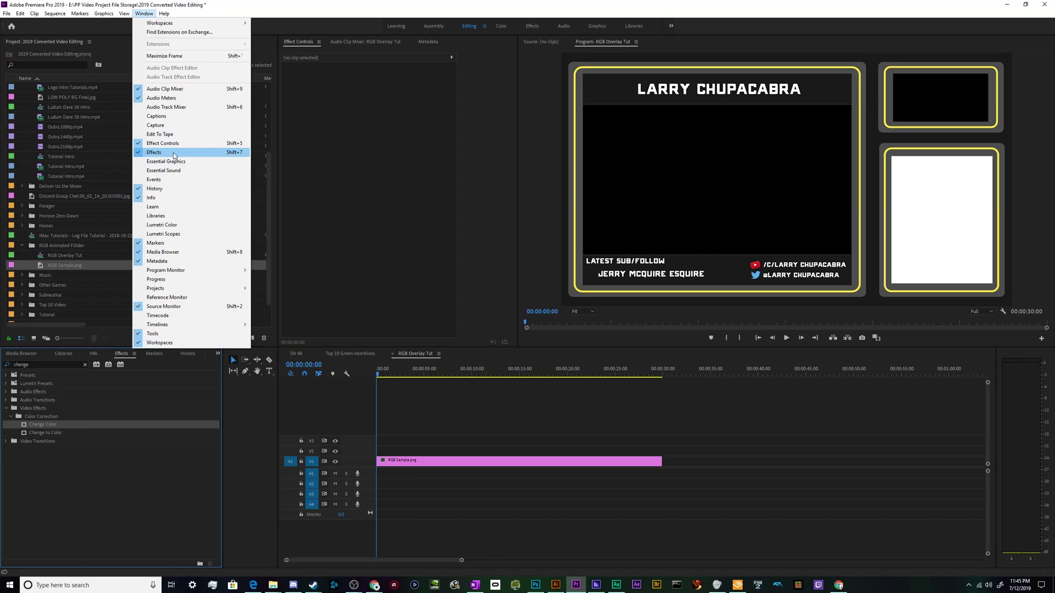
pyautogui.click(48, 363)
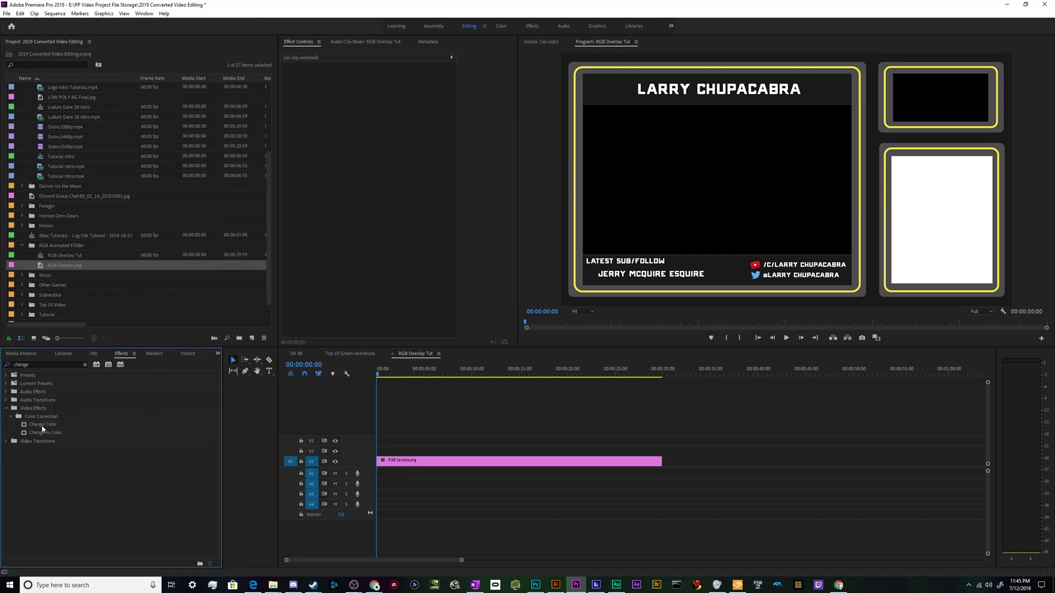
pyautogui.moveTo(43, 425); pyautogui.dragTo(425, 464)
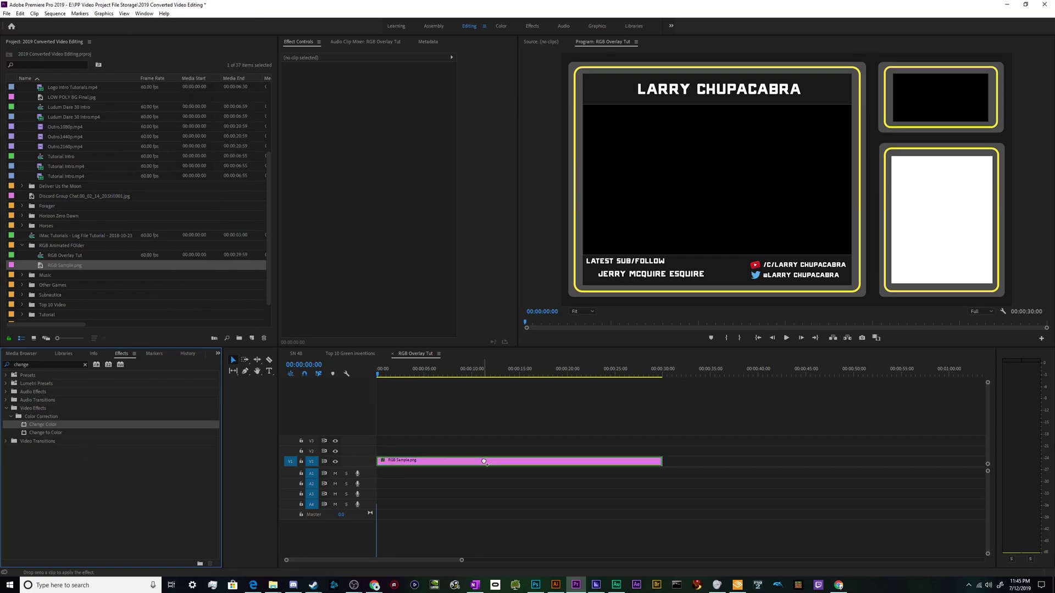
# Sample the yellow frame border as Change Color's Color To Change.
pyautogui.click(483, 462)
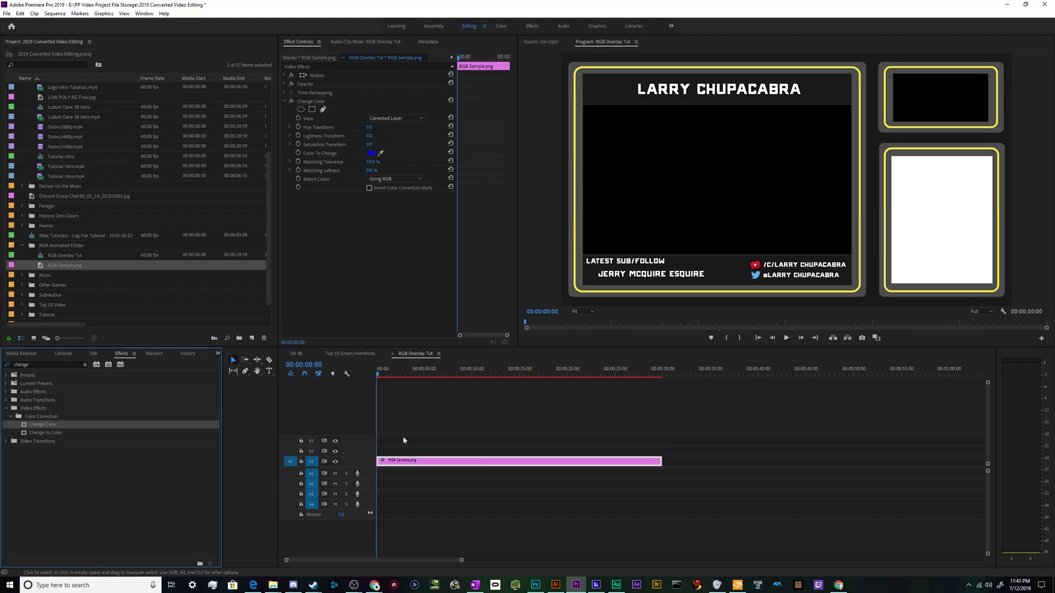
pyautogui.click(399, 474)
pyautogui.click(412, 463)
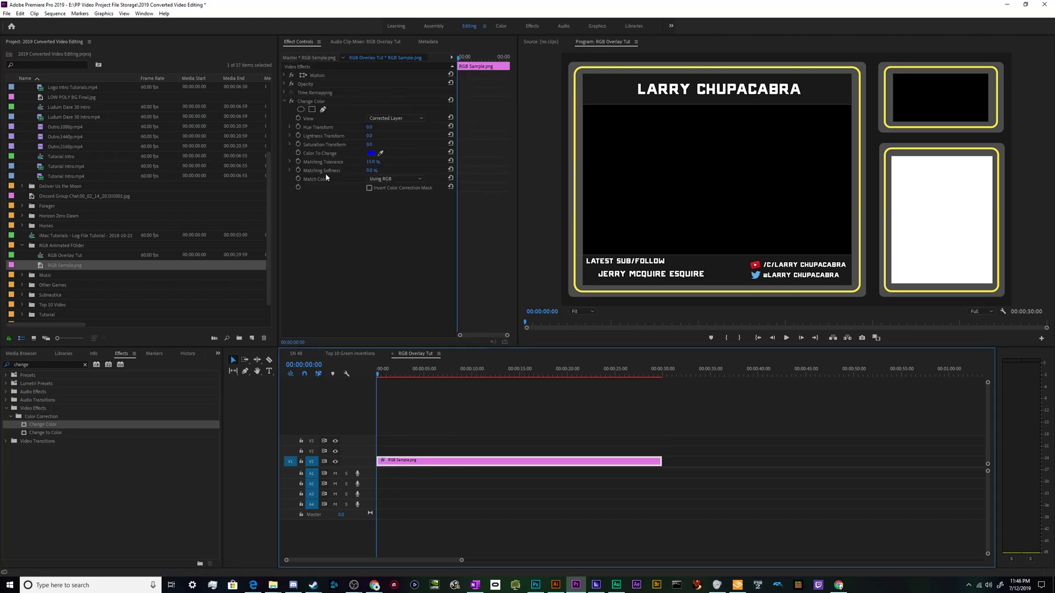
pyautogui.click(382, 156)
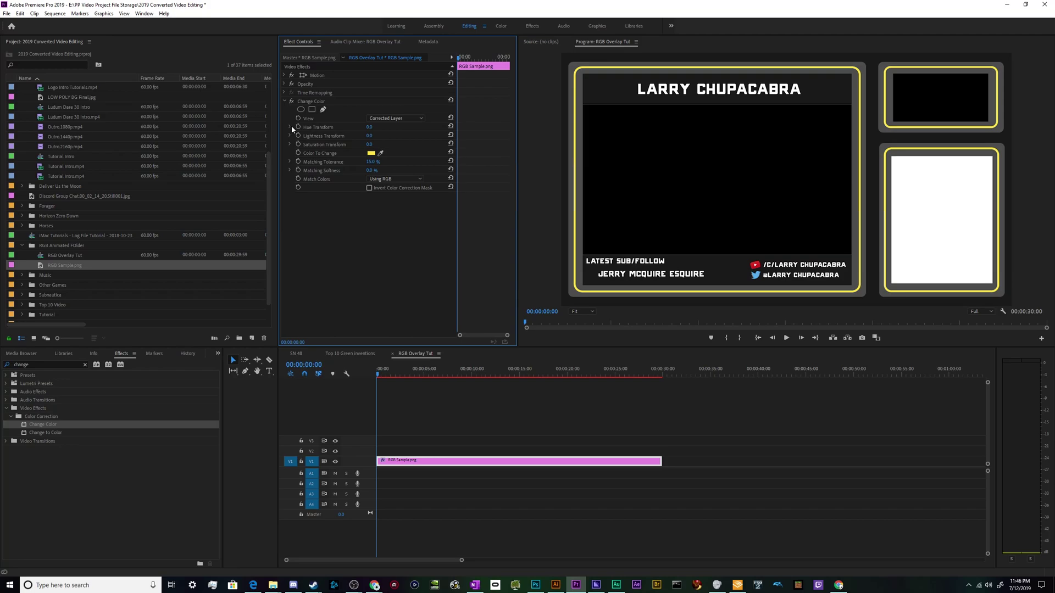
# Keyframe Hue Transform at 0 at the clip start and 1080 at its end.
pyautogui.click(311, 127)
pyautogui.click(382, 378)
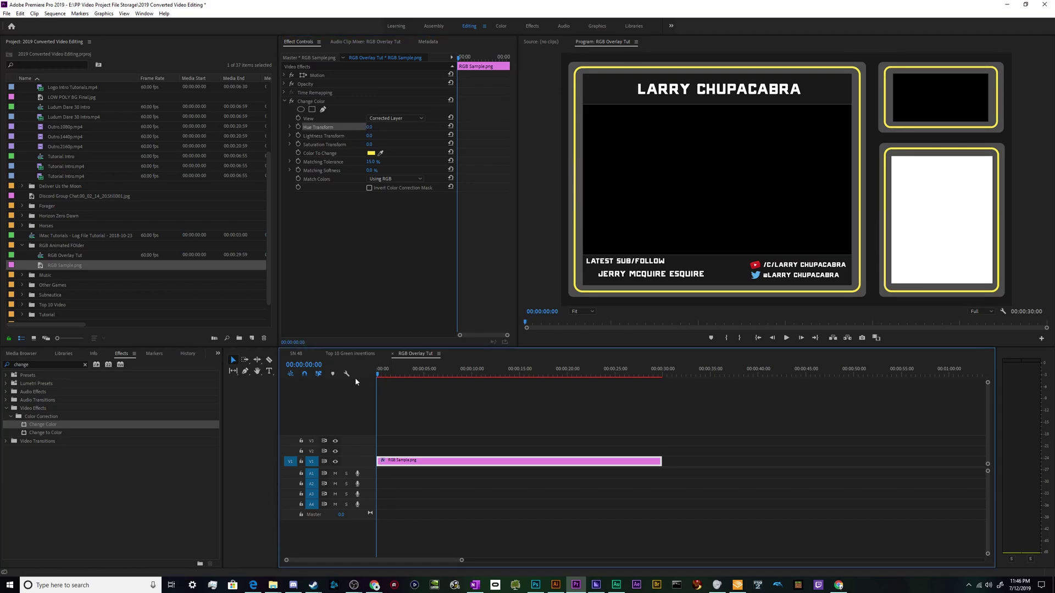
pyautogui.click(299, 129)
pyautogui.click(298, 129)
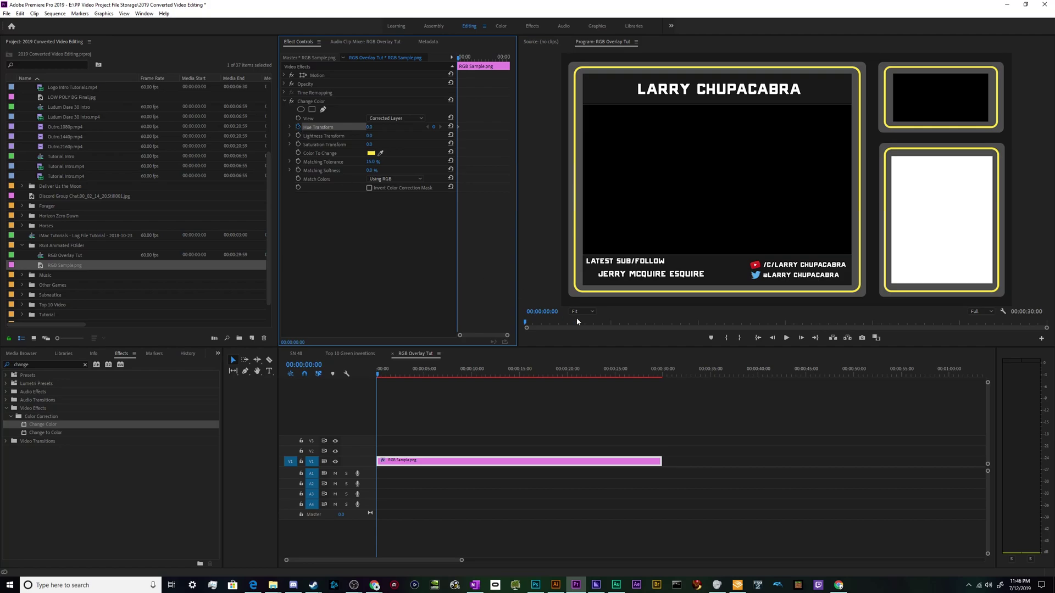
pyautogui.moveTo(544, 370); pyautogui.dragTo(662, 377)
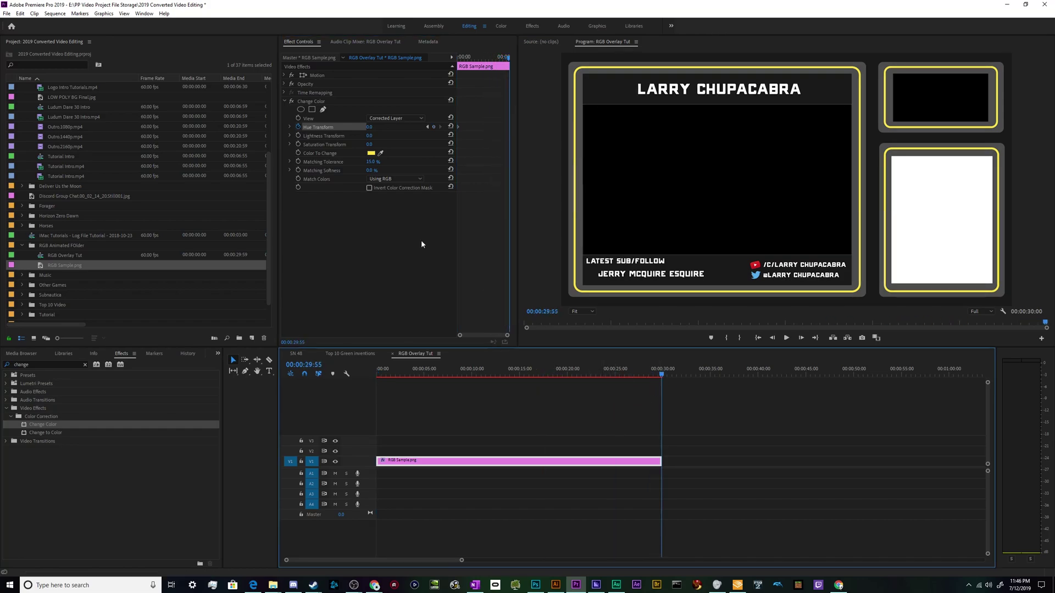
pyautogui.click(371, 127)
pyautogui.write('108')
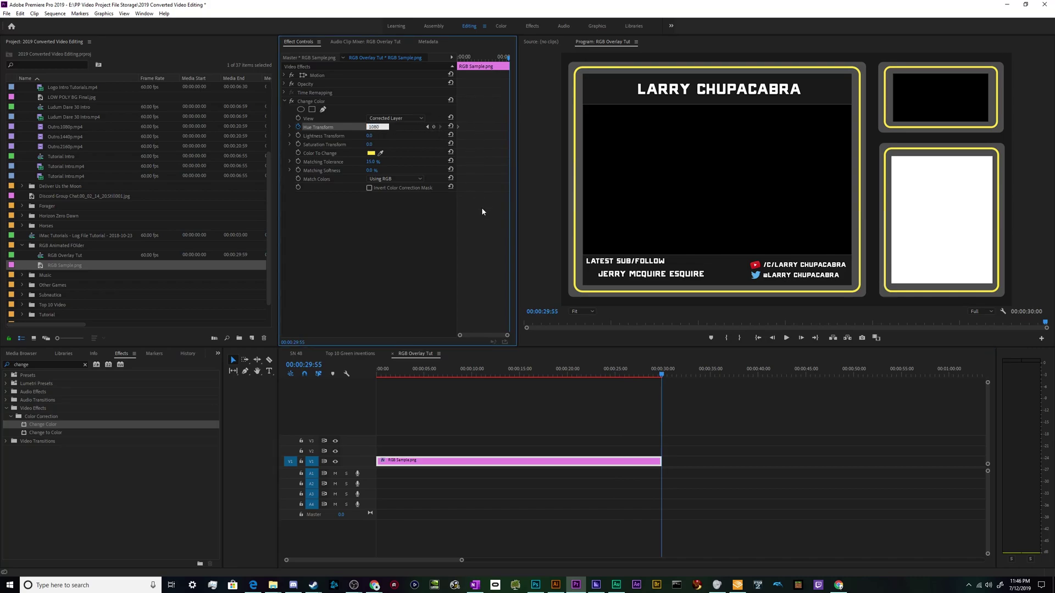
pyautogui.click(406, 256)
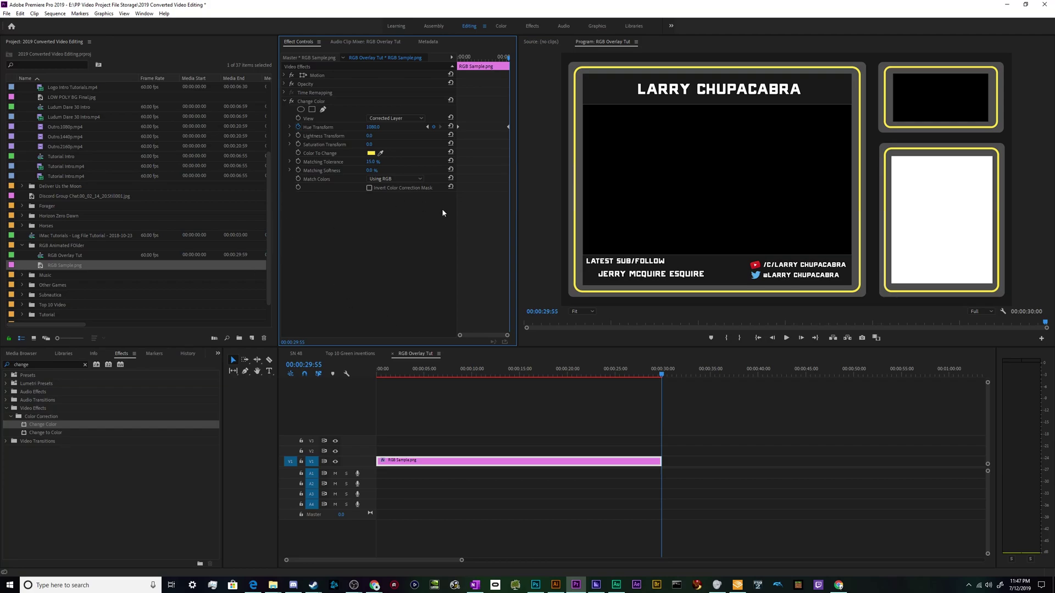
# Scrub and play the clip in the enlarged preview to watch the borders cycle colours.
pyautogui.click(482, 374)
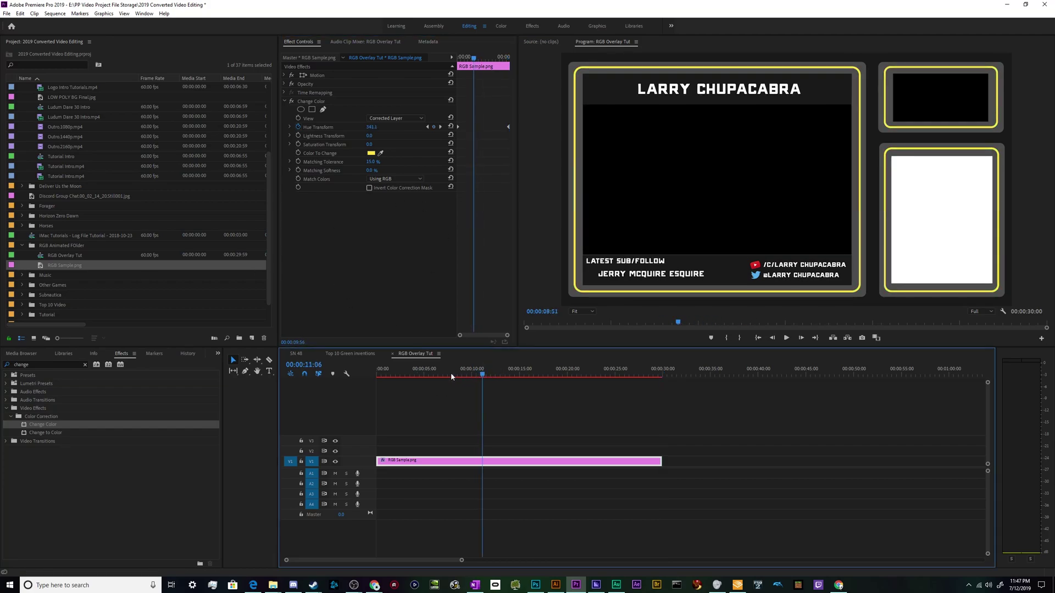
pyautogui.moveTo(451, 375); pyautogui.dragTo(366, 370)
pyautogui.click(697, 215)
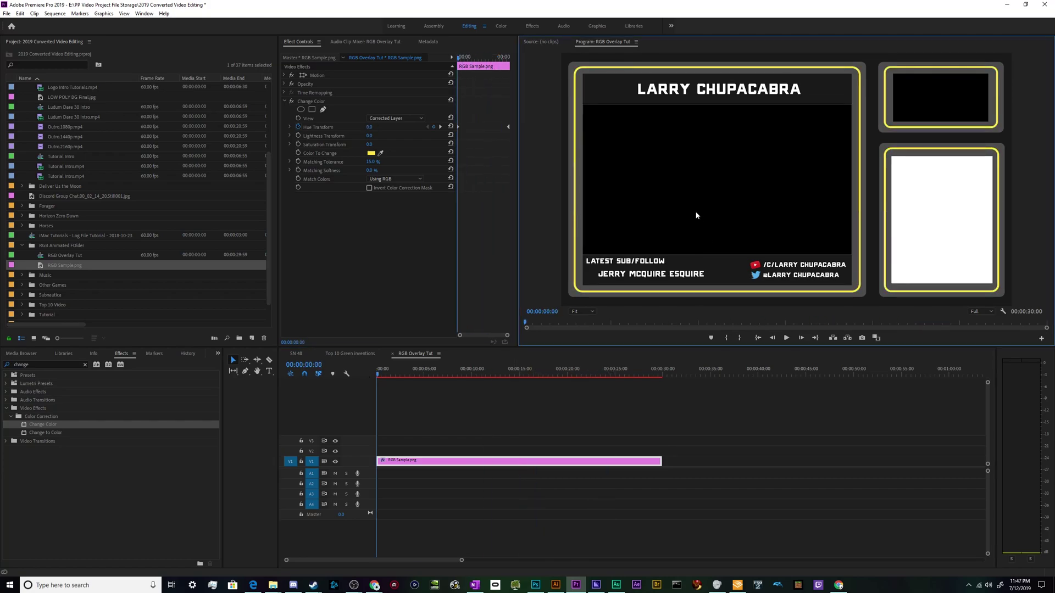
pyautogui.press('`')
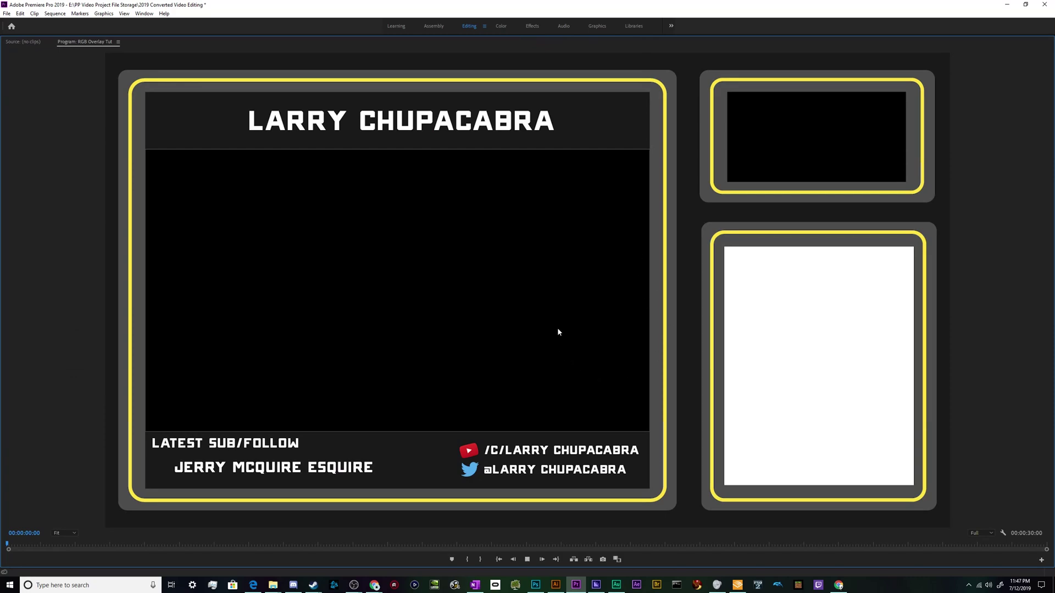
pyautogui.press('space')
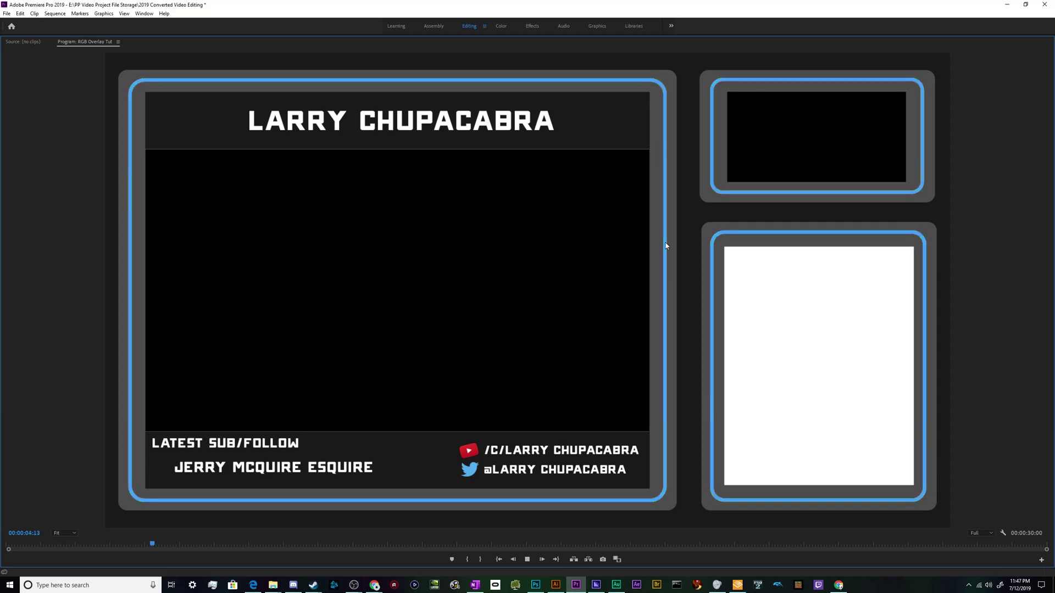
pyautogui.press('space')
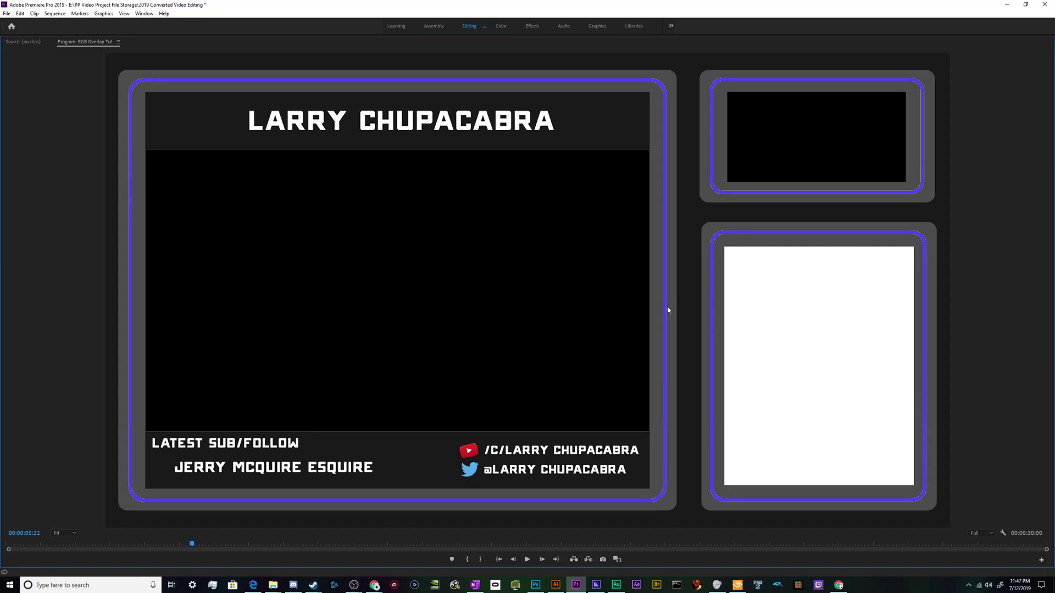
# Set Change Color's Matching Tolerance to 30% and inspect the borders enlarged.
pyautogui.press('`')
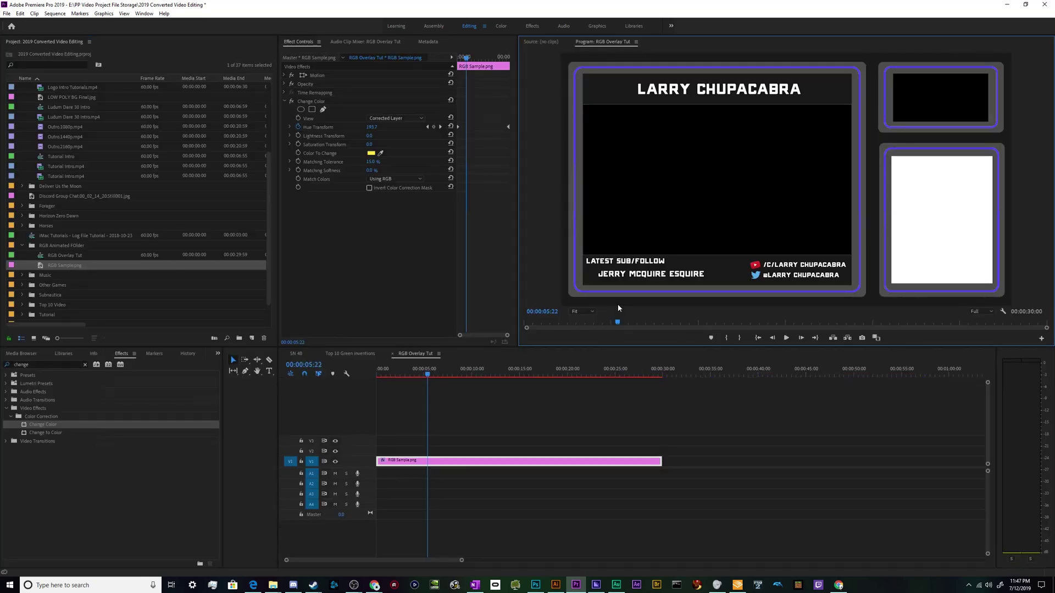
pyautogui.click(311, 169)
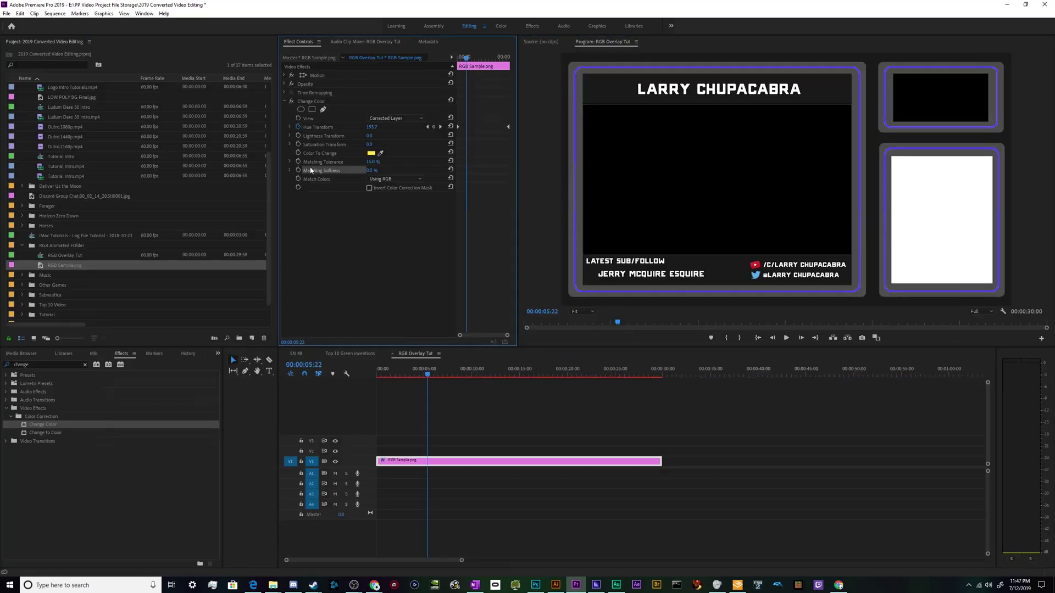
pyautogui.click(374, 161)
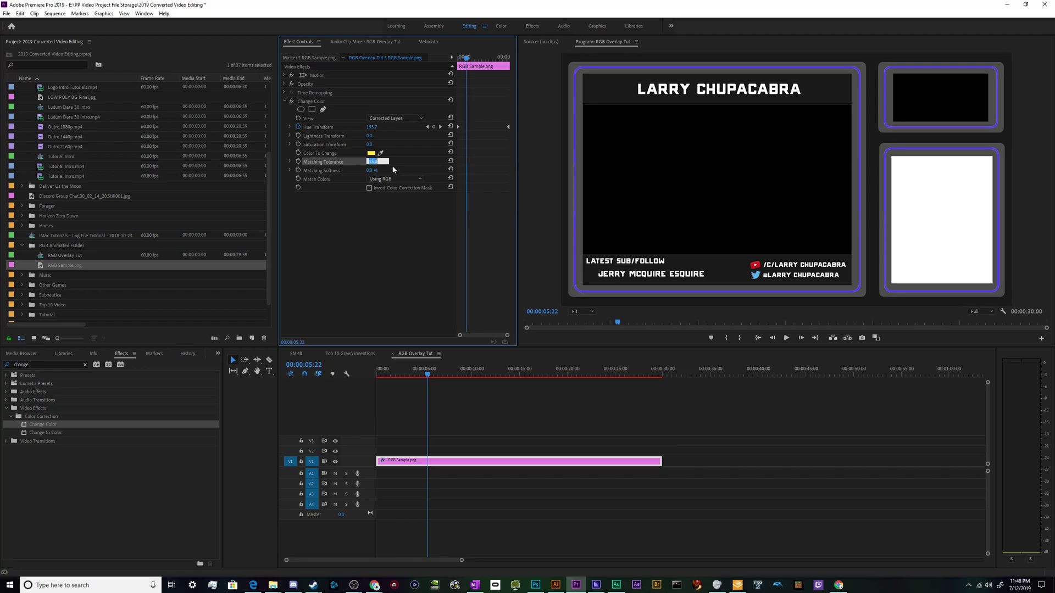
pyautogui.write('30')
pyautogui.click(589, 256)
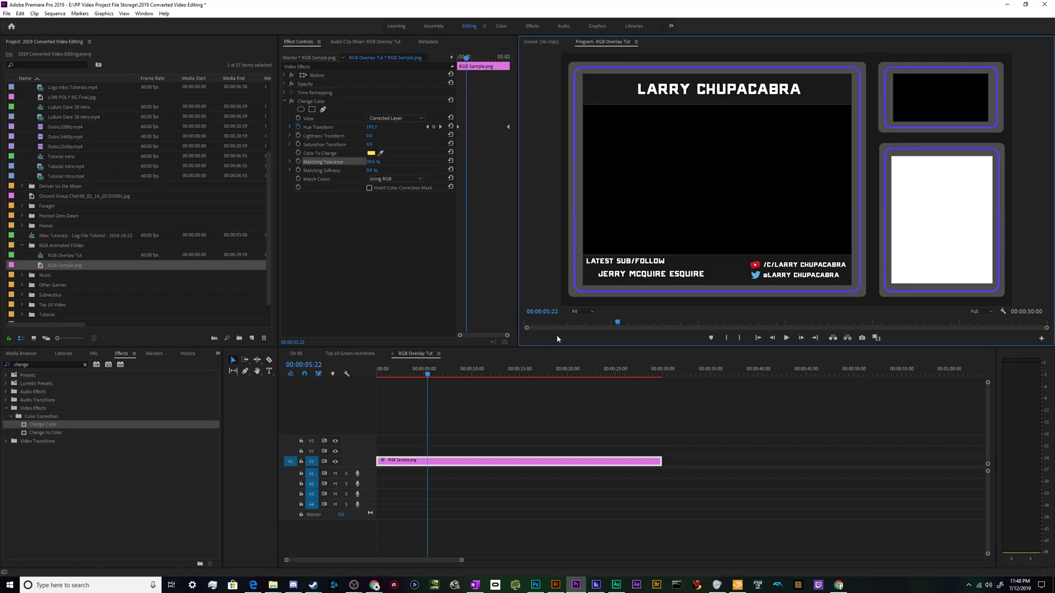
pyautogui.press('`')
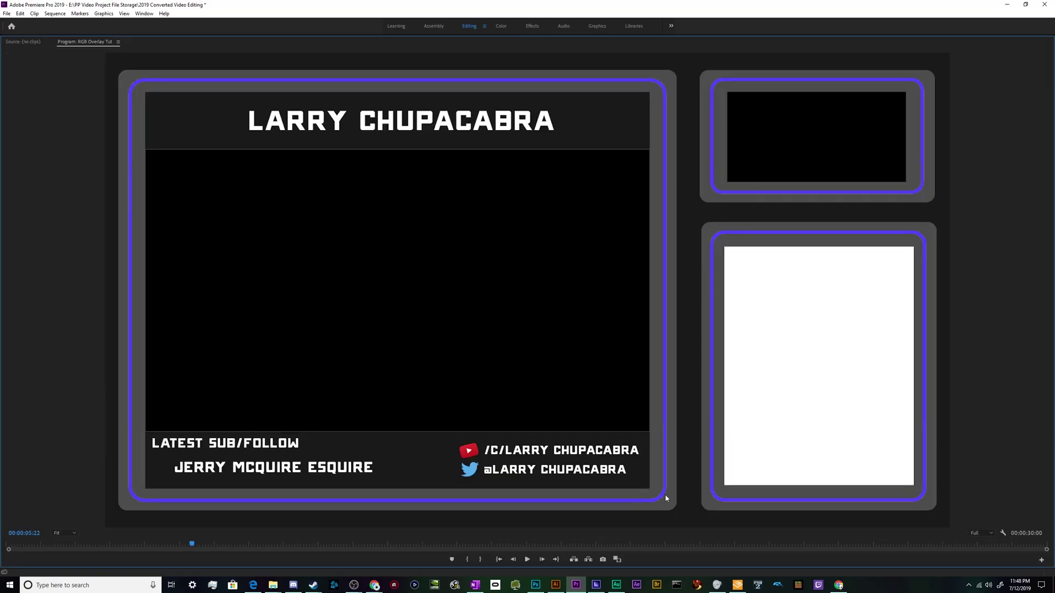
pyautogui.press('`')
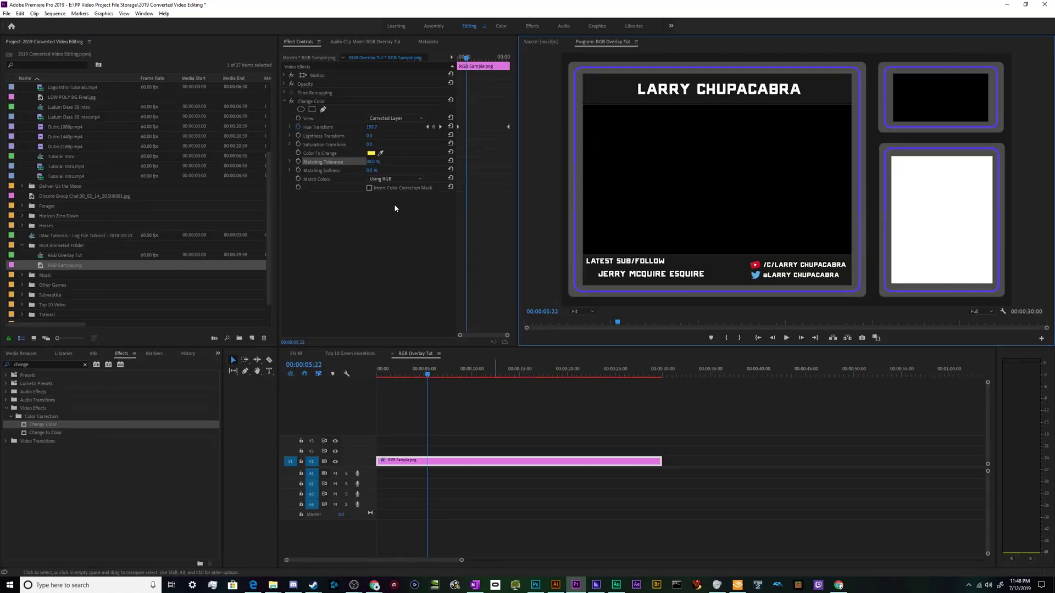
# Raise Matching Tolerance to 40% and check the borders in the enlarged preview.
pyautogui.click(373, 161)
pyautogui.write('40')
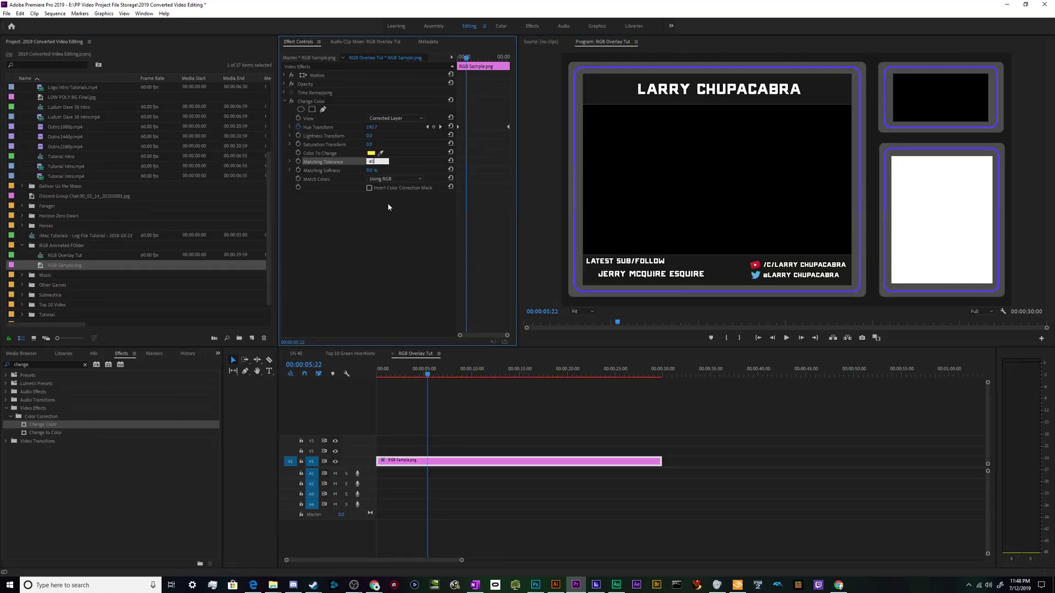
pyautogui.press('Return')
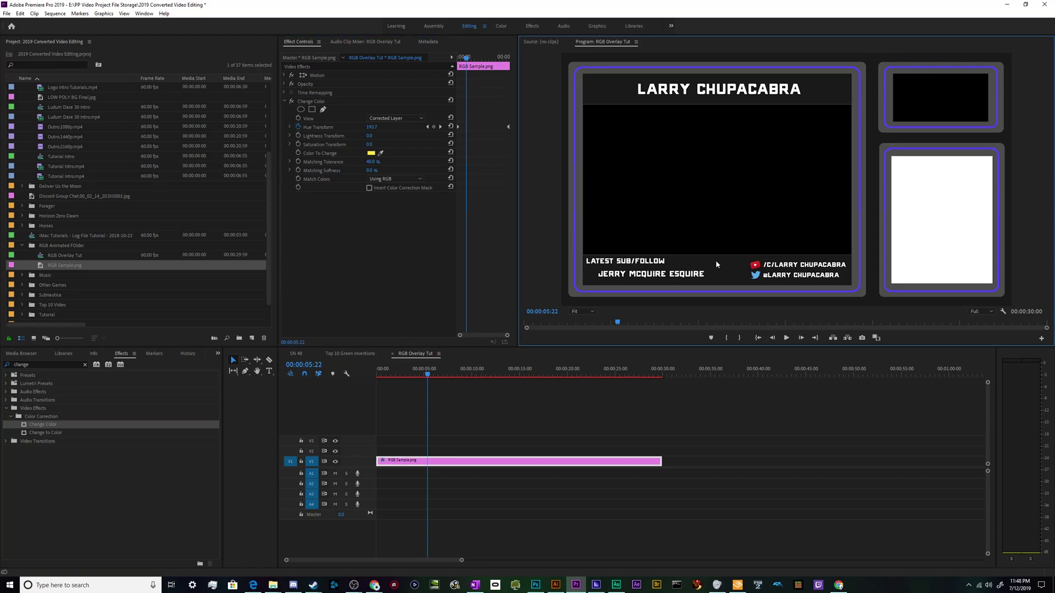
pyautogui.press('`')
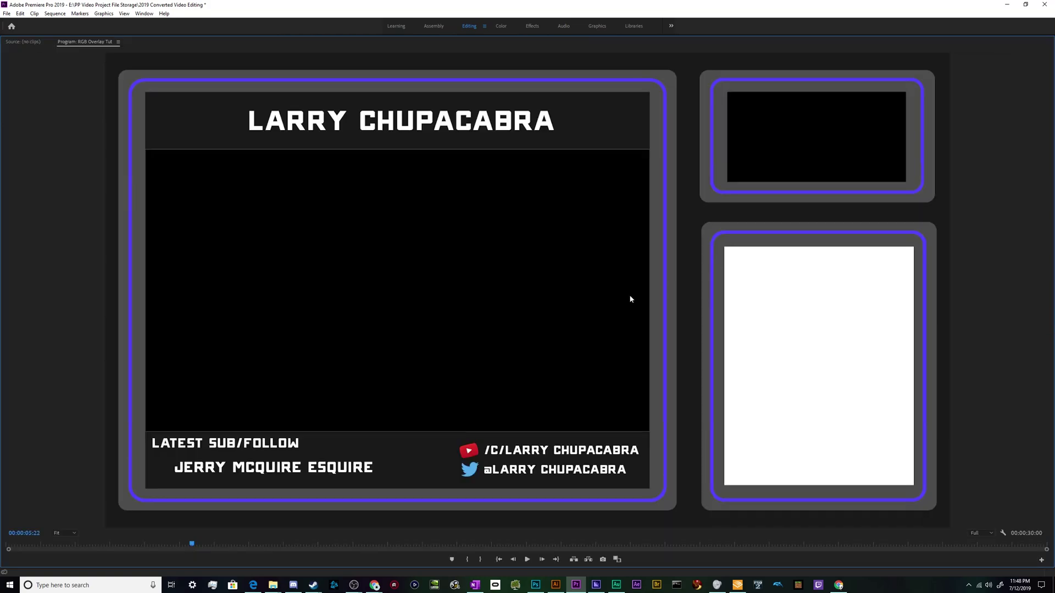
pyautogui.press('`')
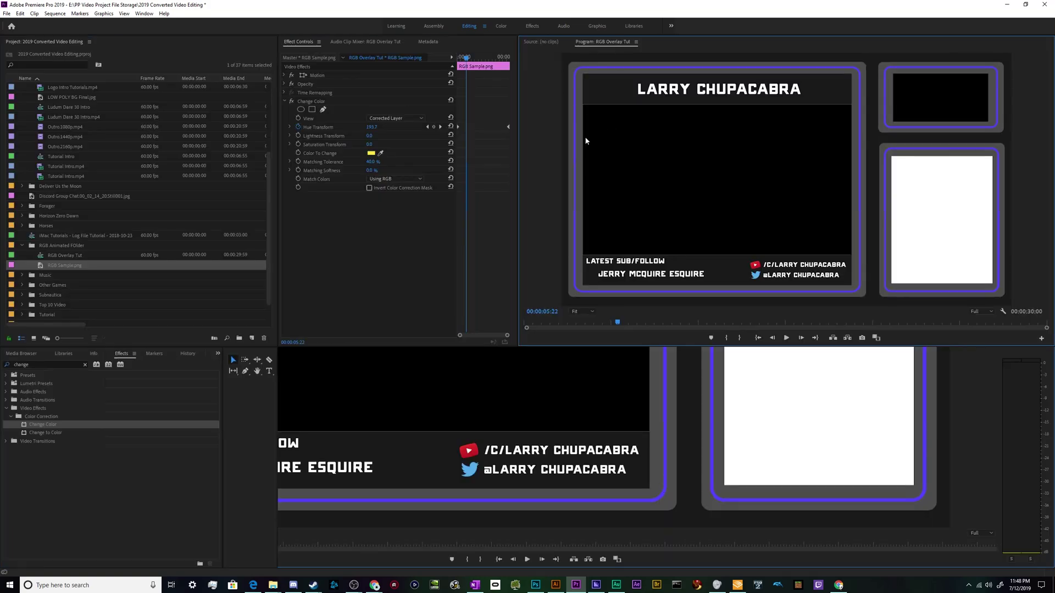
# Play the sequence to watch Hue Transform reach 360.0 near 10 seconds.
pyautogui.press('space')
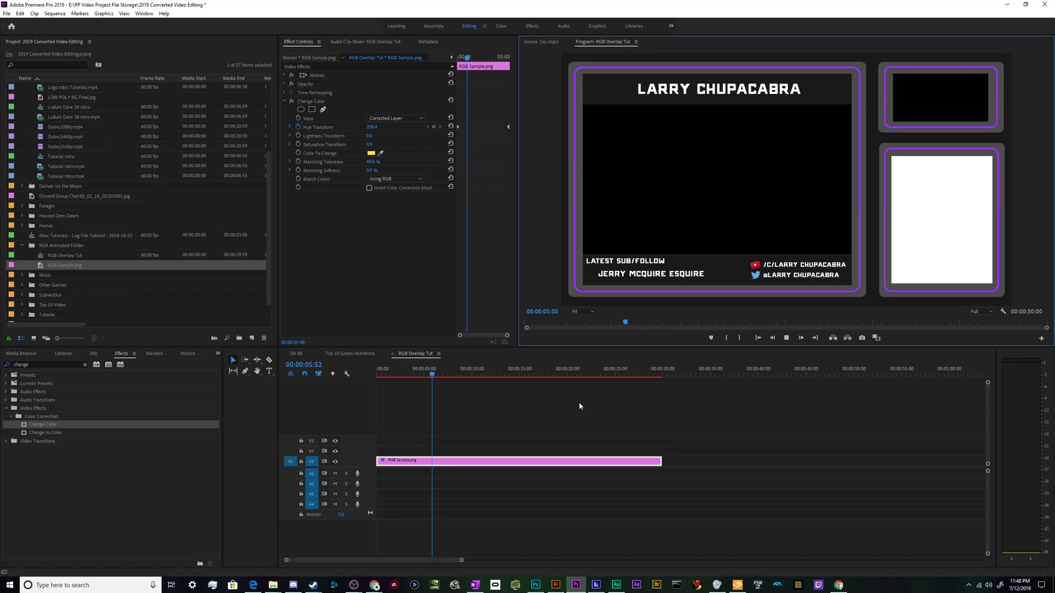
pyautogui.press('`')
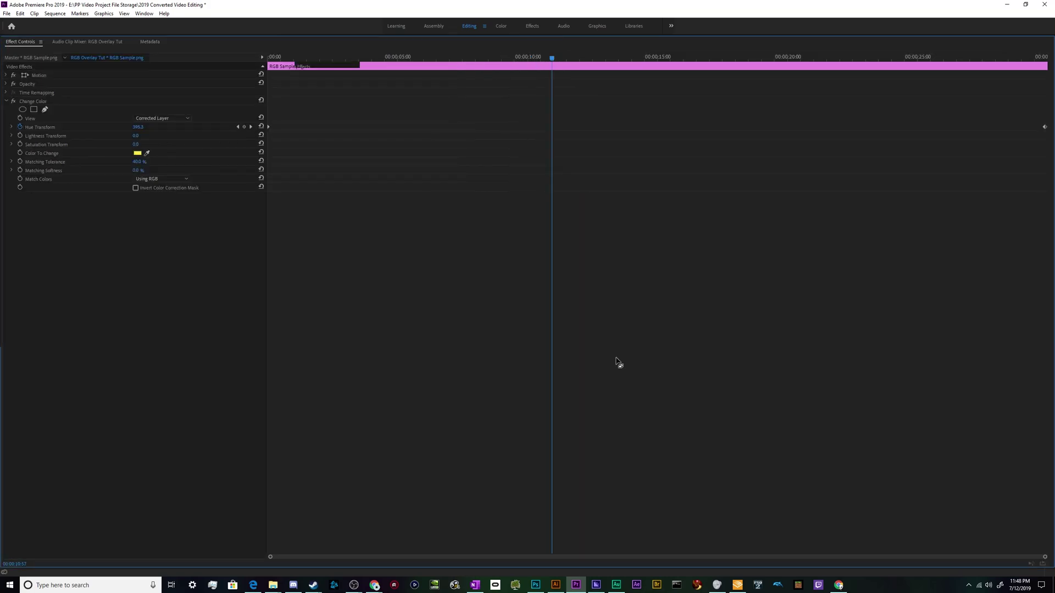
pyautogui.press('`')
pyautogui.press('`')
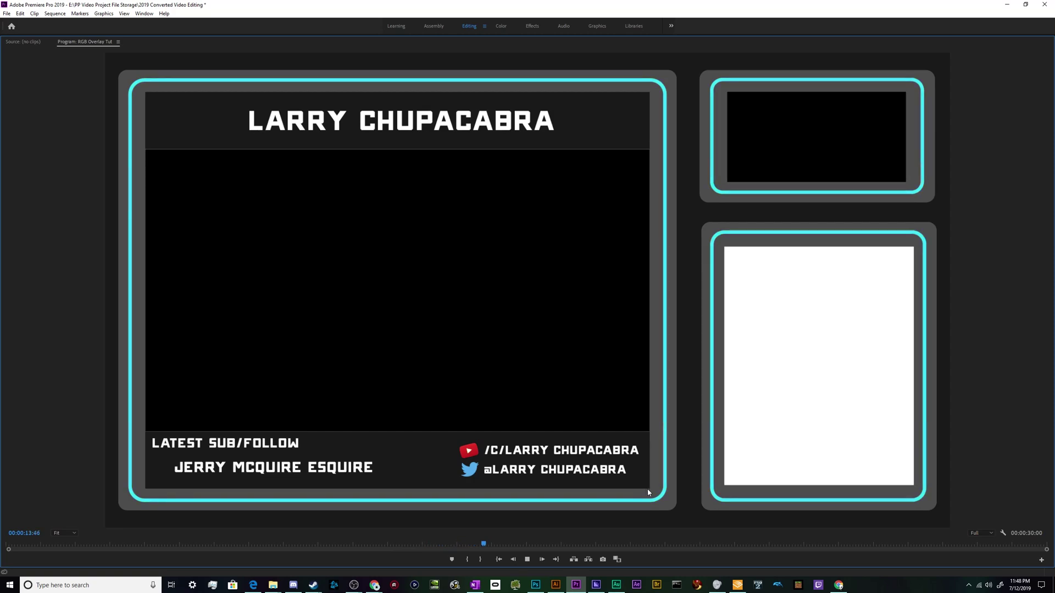
pyautogui.press('space')
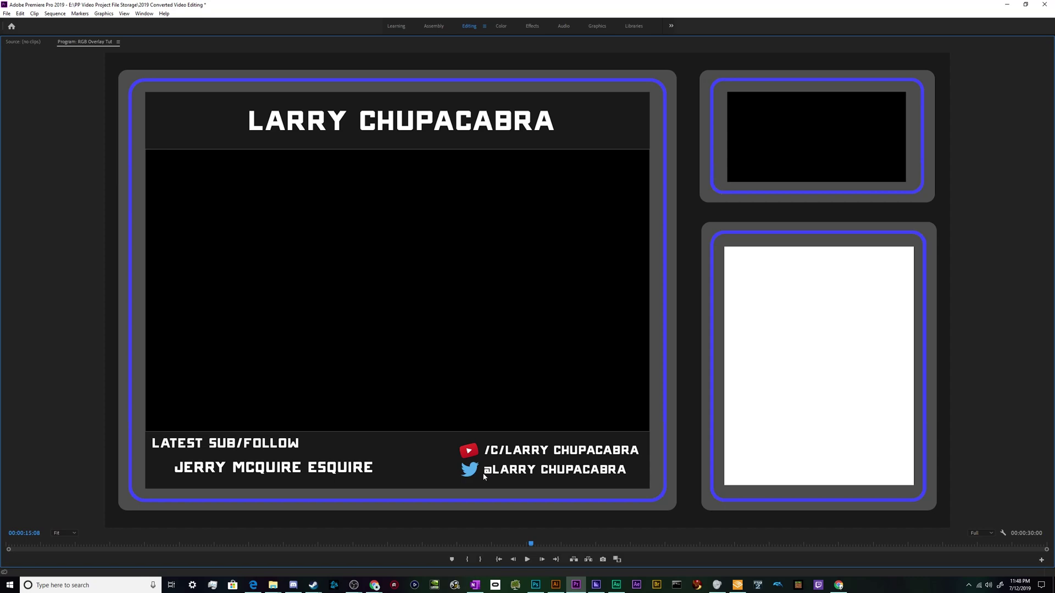
# Set Change Color's Matching Tolerance to 100%.
pyautogui.press('`')
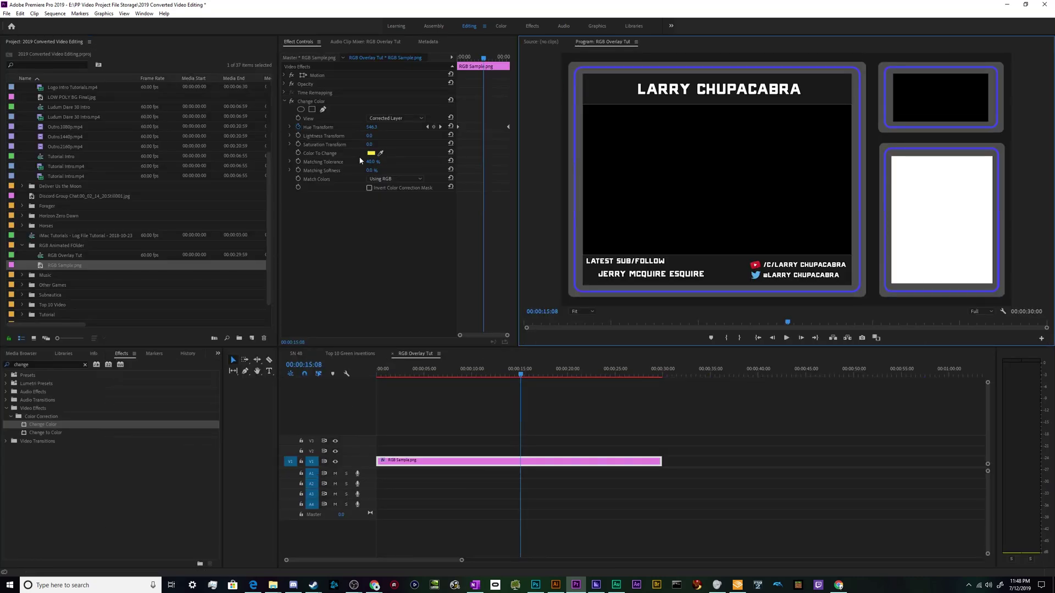
pyautogui.click(372, 162)
pyautogui.write('1')
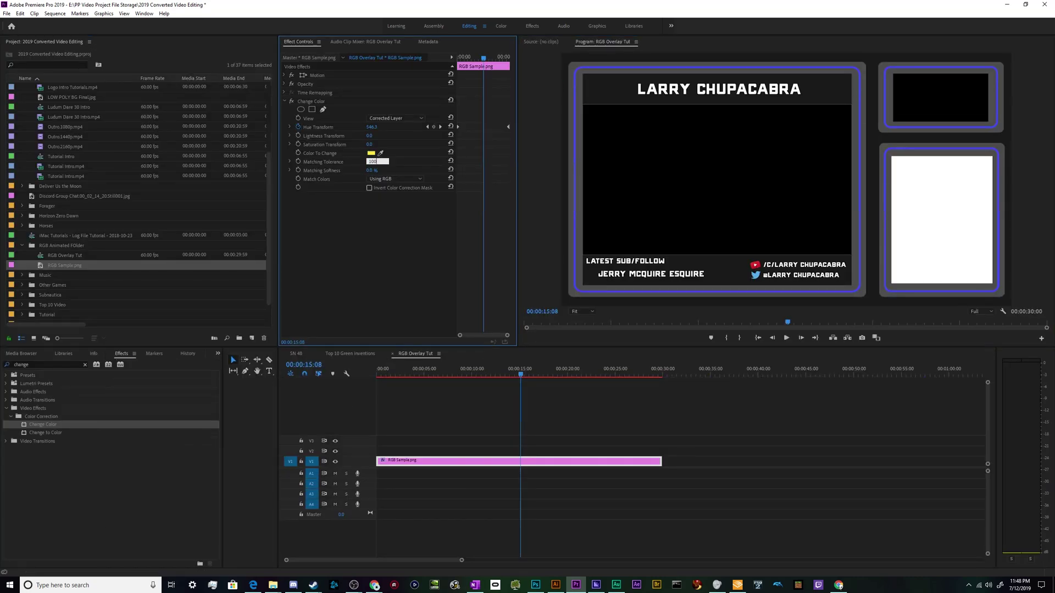
pyautogui.write('00')
pyautogui.press('Return')
# Scrub, then play the overlay full-size from the start, stopping around 00:00:15:07.
pyautogui.moveTo(553, 373); pyautogui.dragTo(483, 377)
pyautogui.click(362, 242)
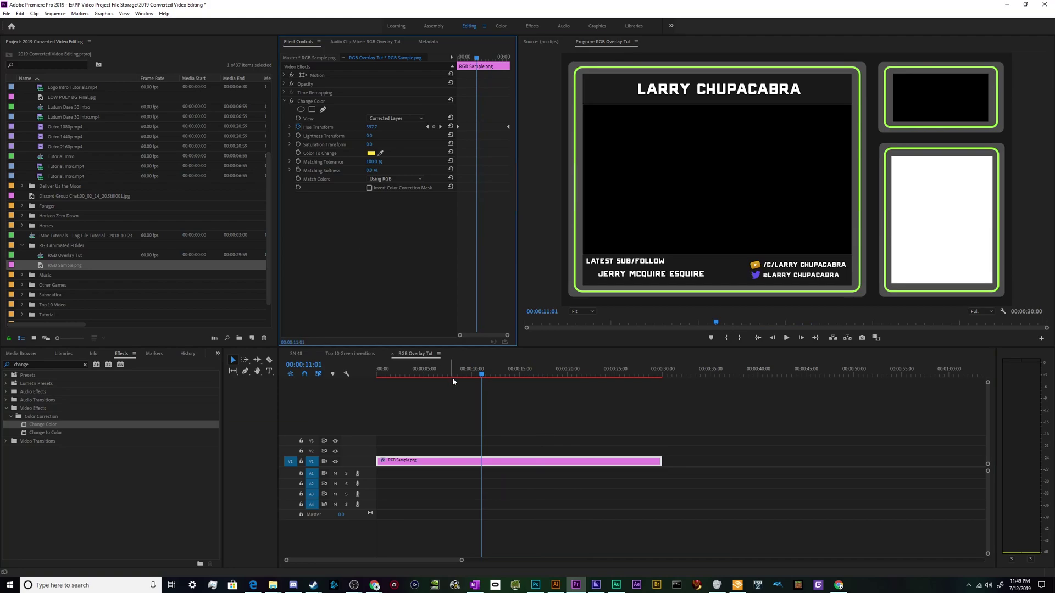
pyautogui.moveTo(451, 375); pyautogui.dragTo(353, 384)
pyautogui.press('space')
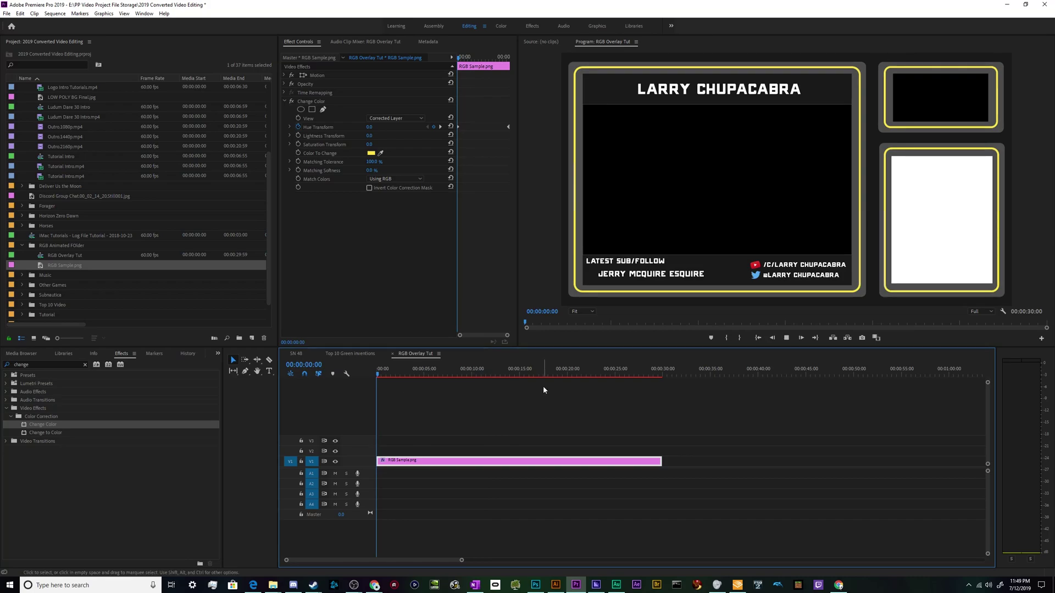
pyautogui.click(651, 230)
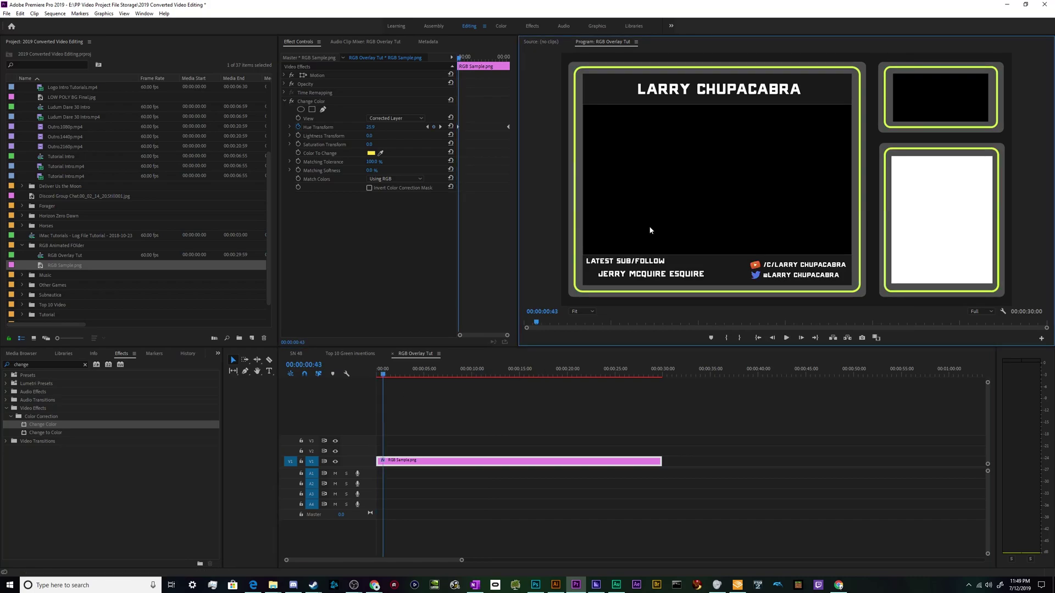
pyautogui.press('`')
pyautogui.press('space')
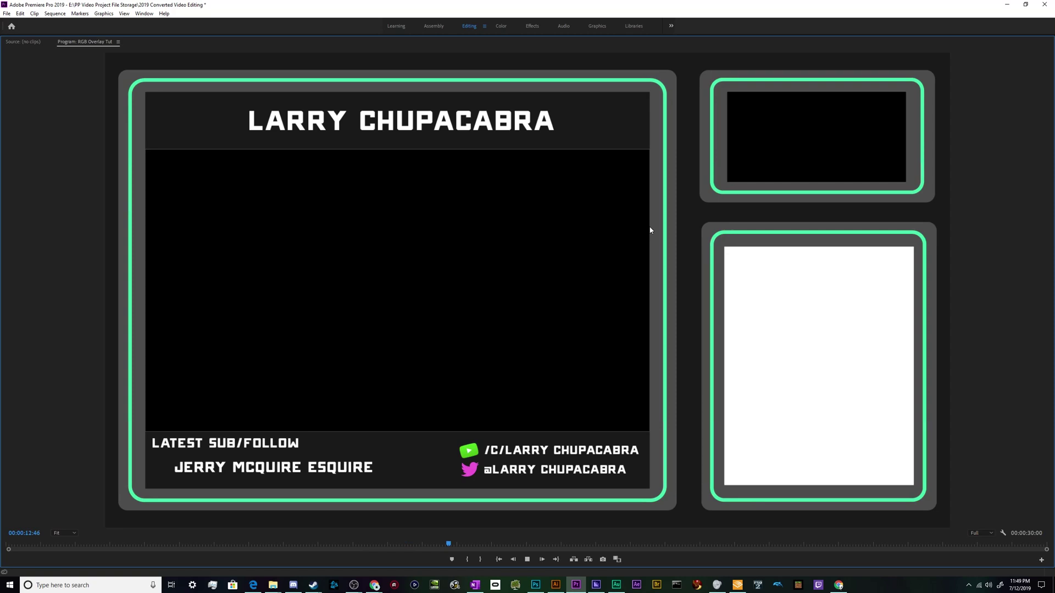
pyautogui.press('space')
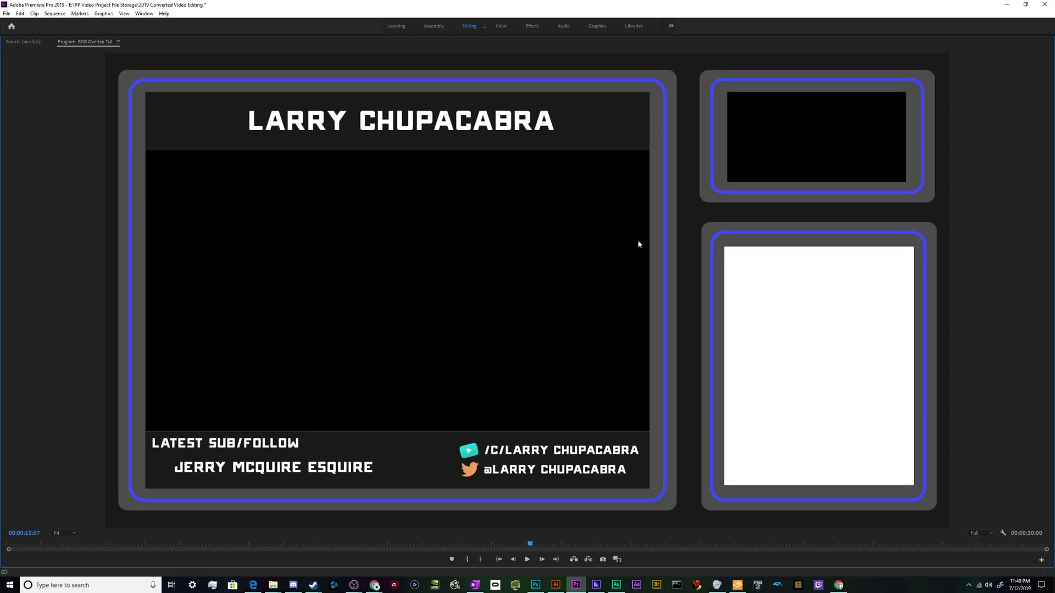
pyautogui.press('`')
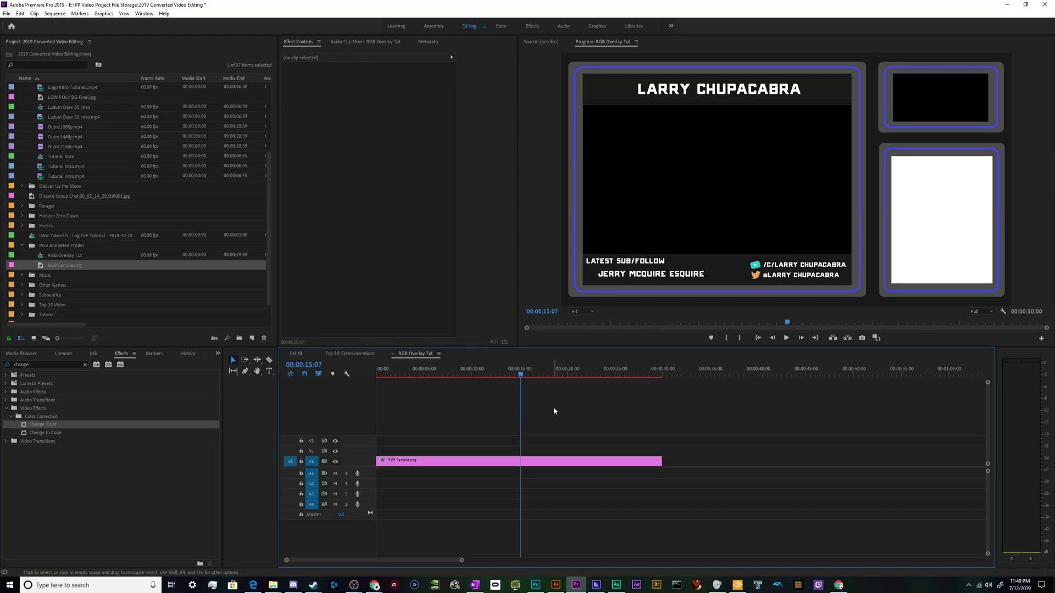
# Choose the Apple ProRes 4444 with alpha preset, 16-bpc + alpha depth, and Render at Maximum Depth.
pyautogui.hotkey('ctrl', 'm')
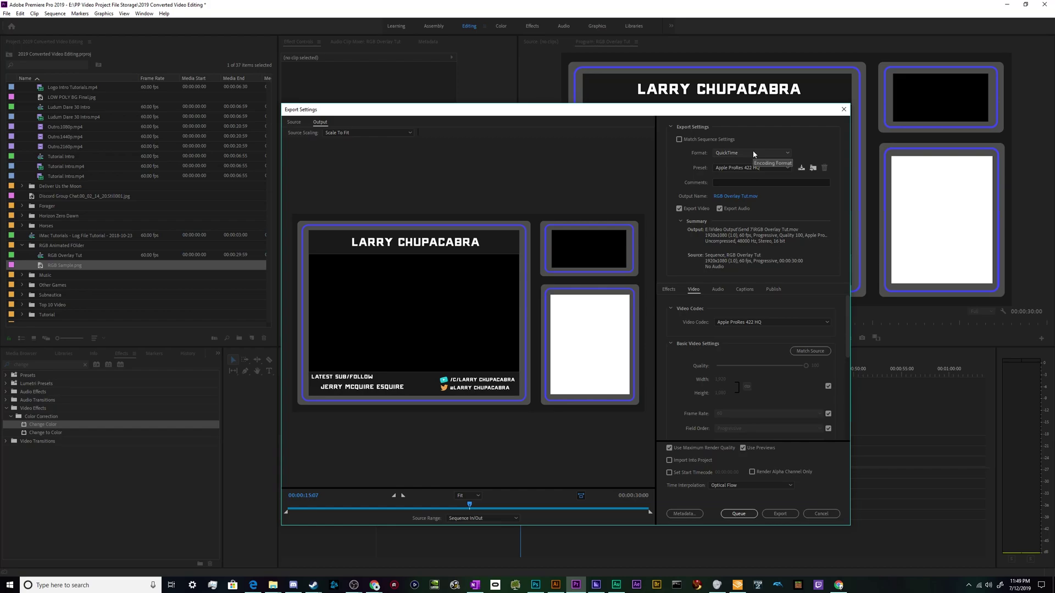
pyautogui.click(721, 168)
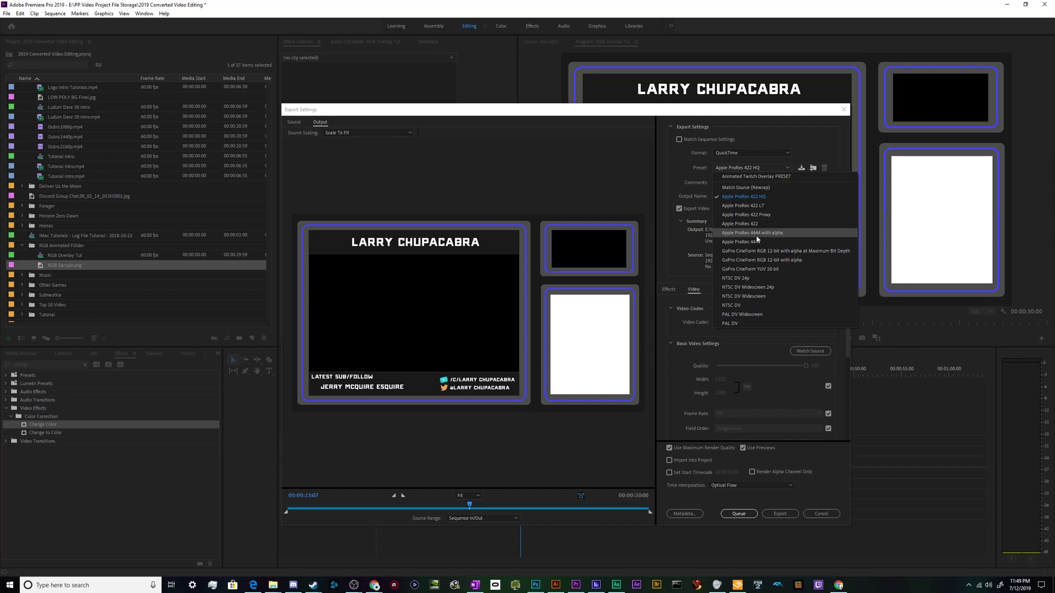
pyautogui.click(756, 235)
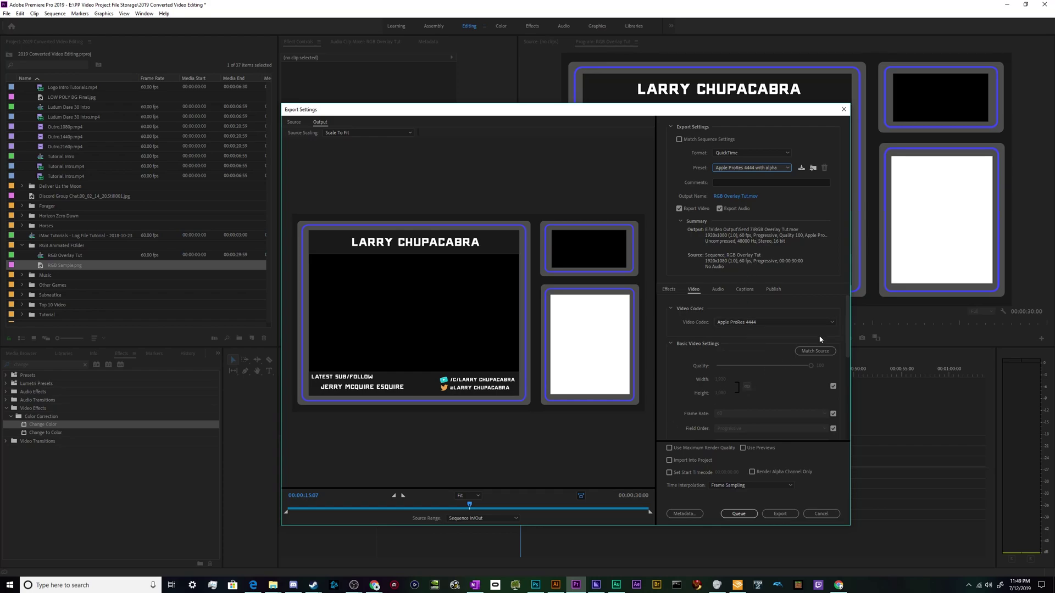
pyautogui.scroll(-3, 844, 363)
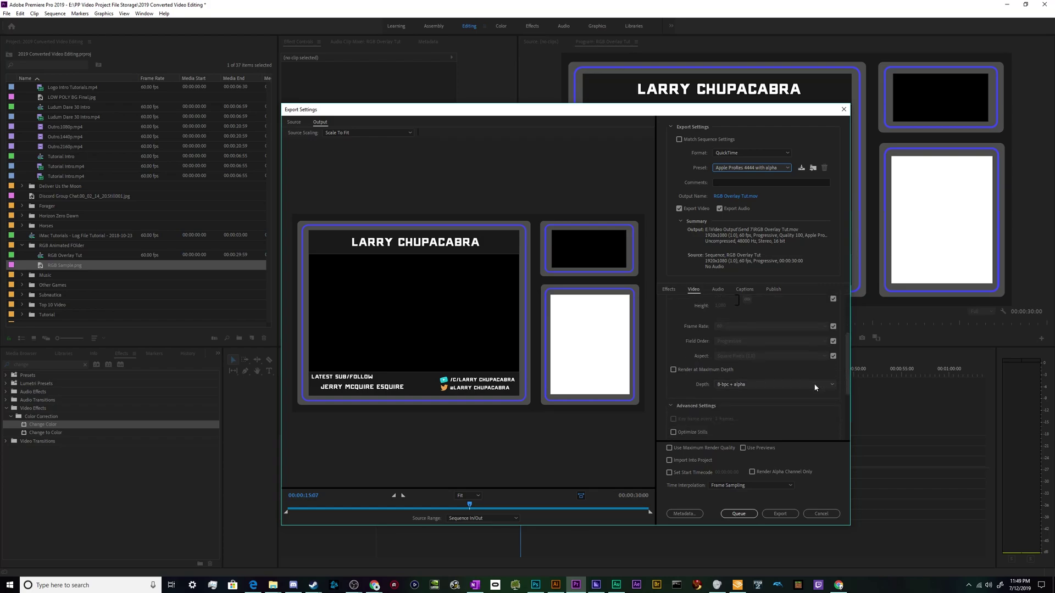
pyautogui.click(769, 384)
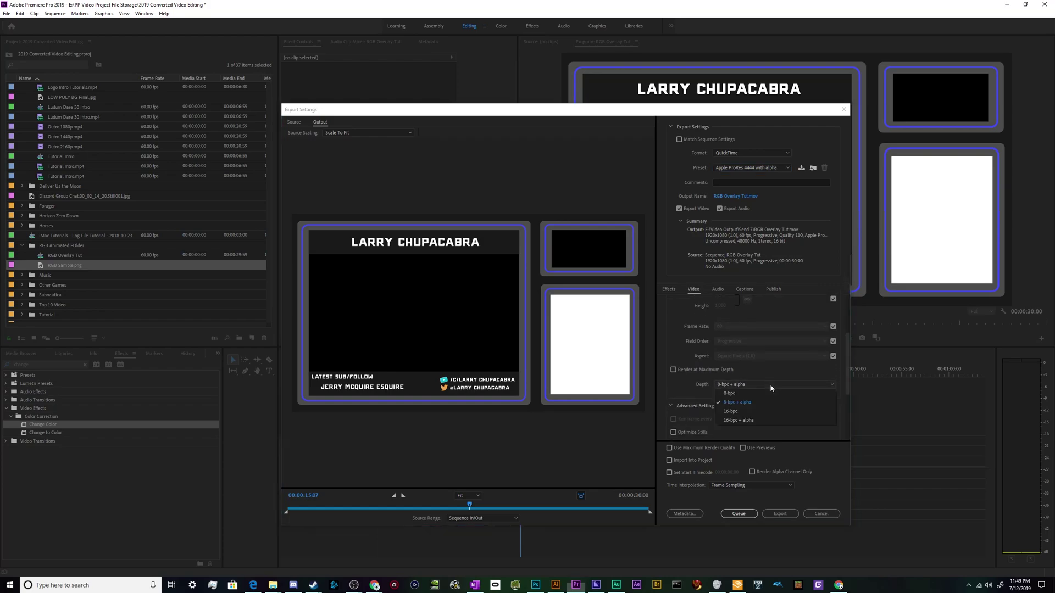
pyautogui.click(730, 421)
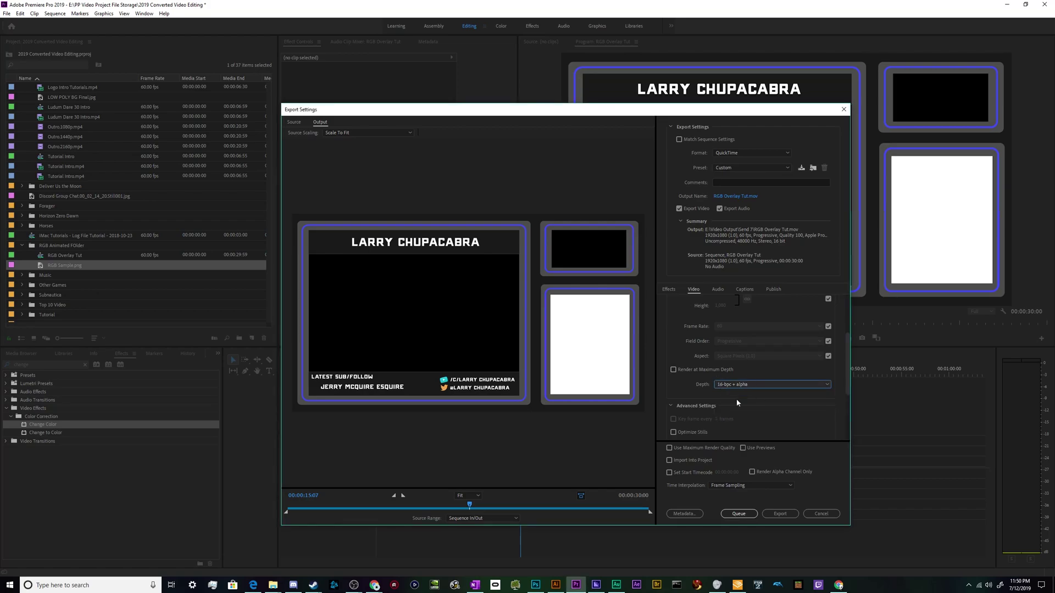
pyautogui.click(688, 373)
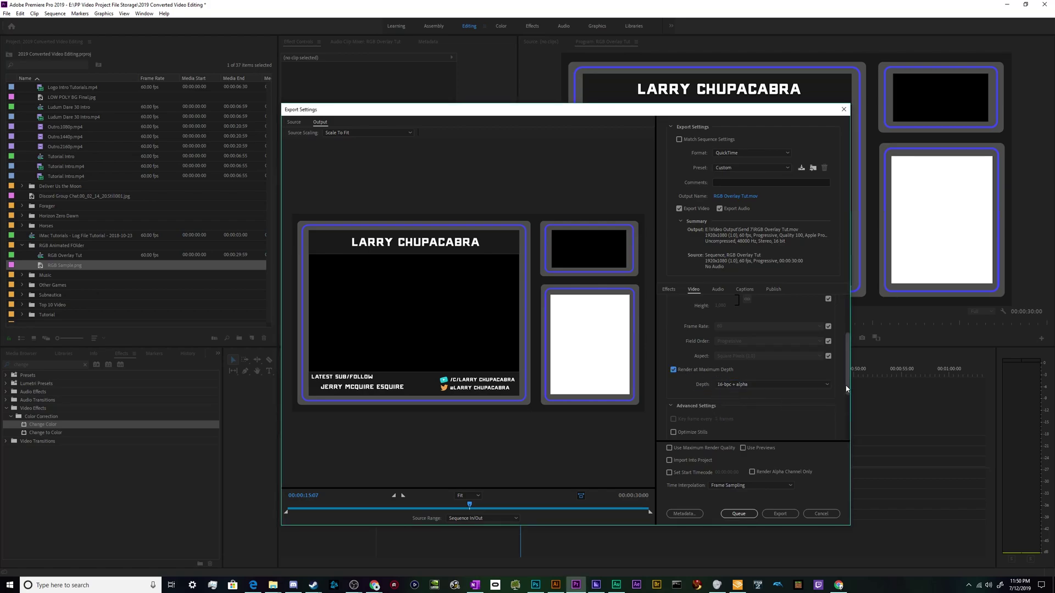
# Set Time Interpolation to Optical Flow, enable Use Previews, and start the export.
pyautogui.scroll(3, 849, 361)
pyautogui.scroll(1, 846, 337)
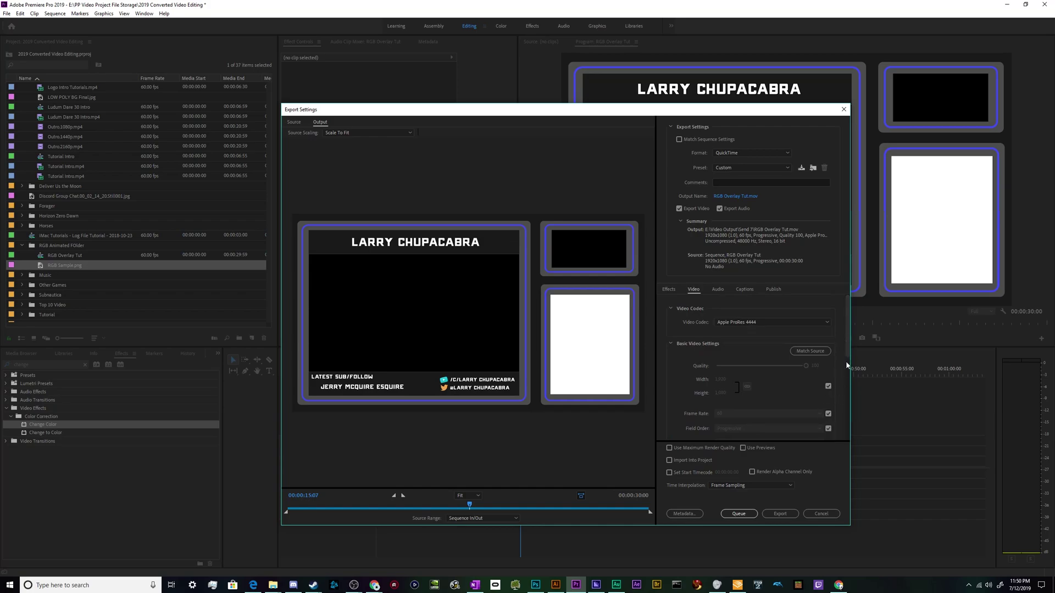
pyautogui.scroll(-5, 844, 361)
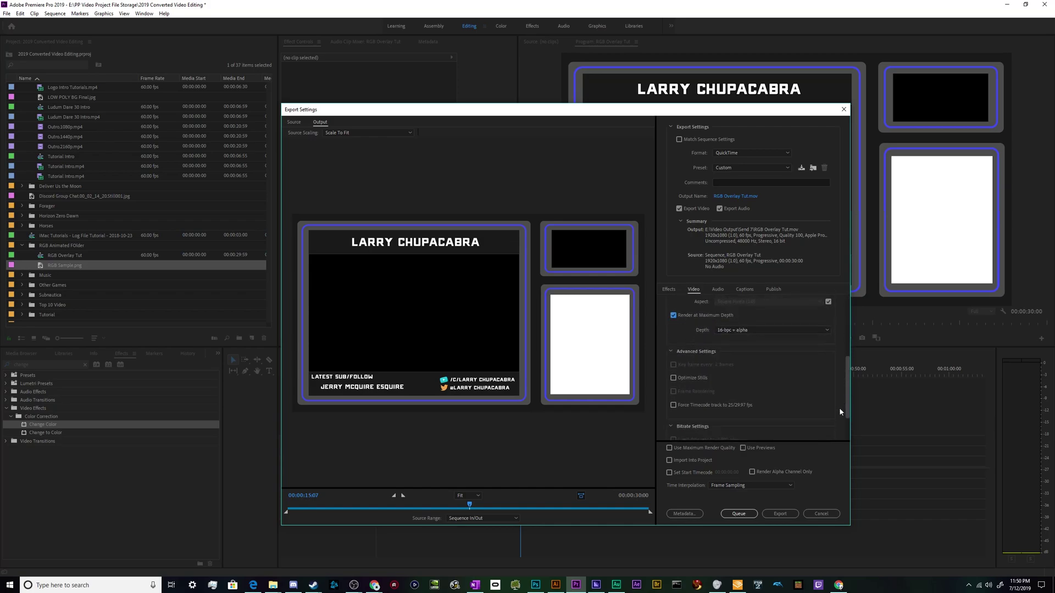
pyautogui.scroll(1, 842, 385)
pyautogui.scroll(5, 842, 365)
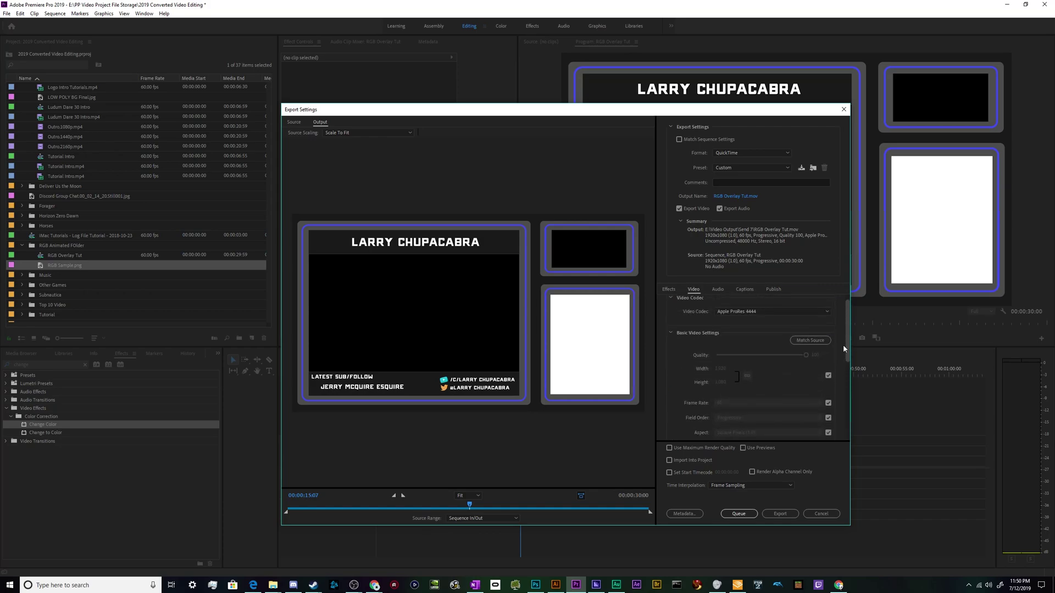
pyautogui.click(734, 486)
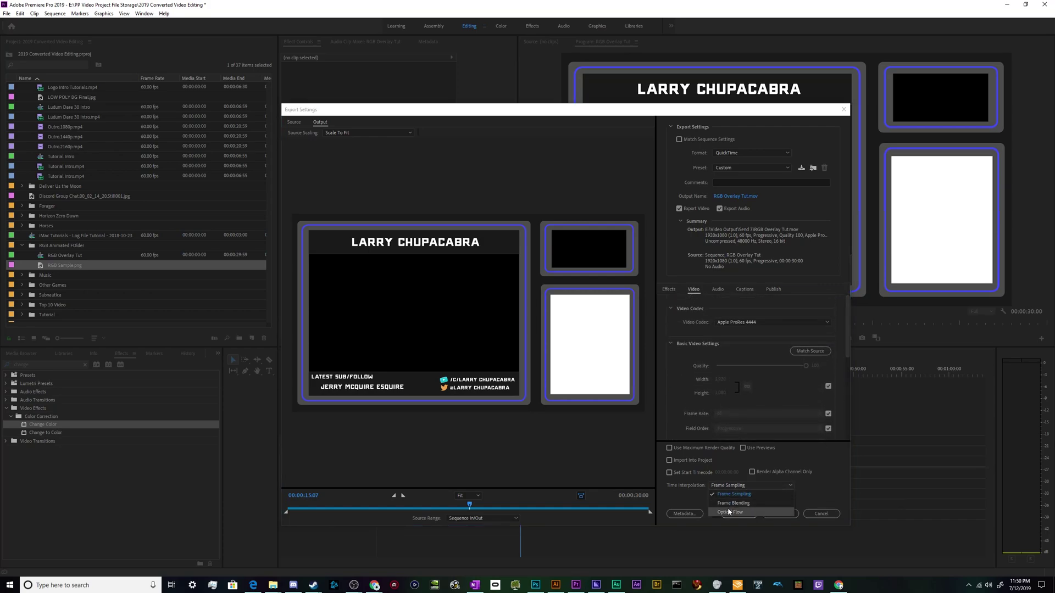
pyautogui.click(730, 512)
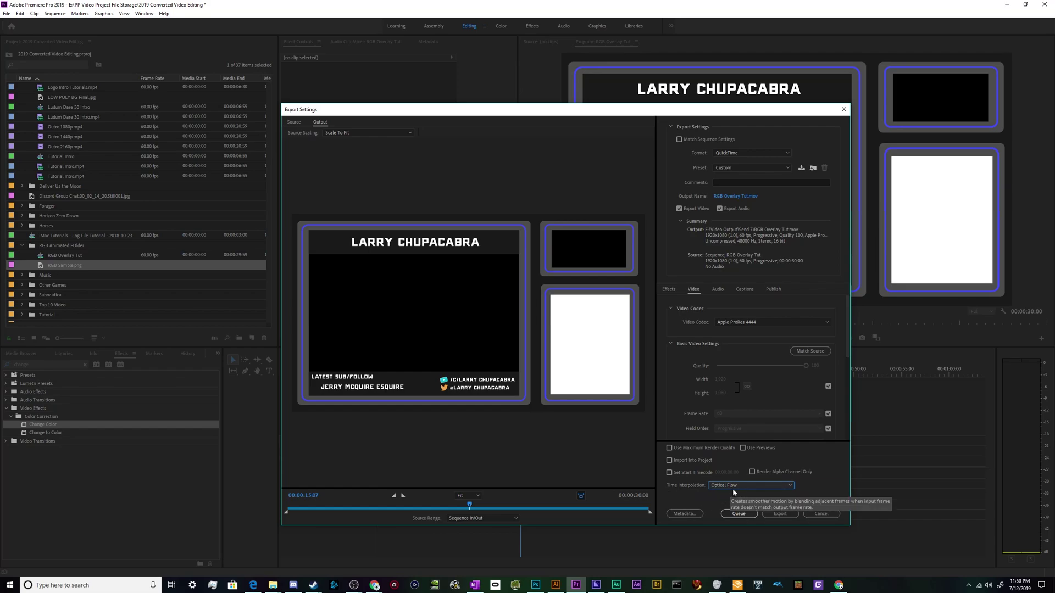
pyautogui.click(761, 448)
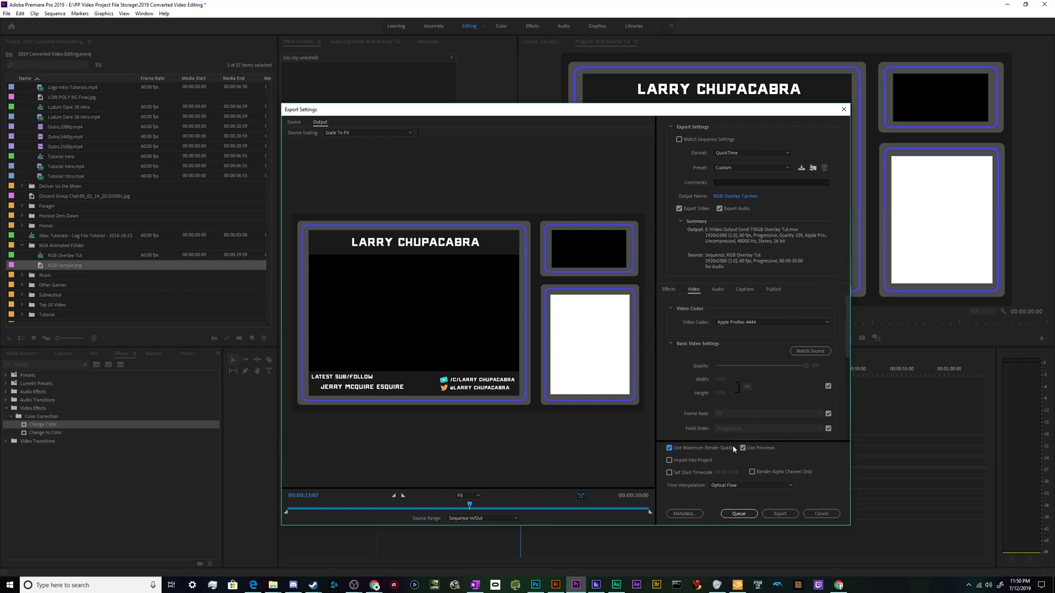
pyautogui.click(777, 515)
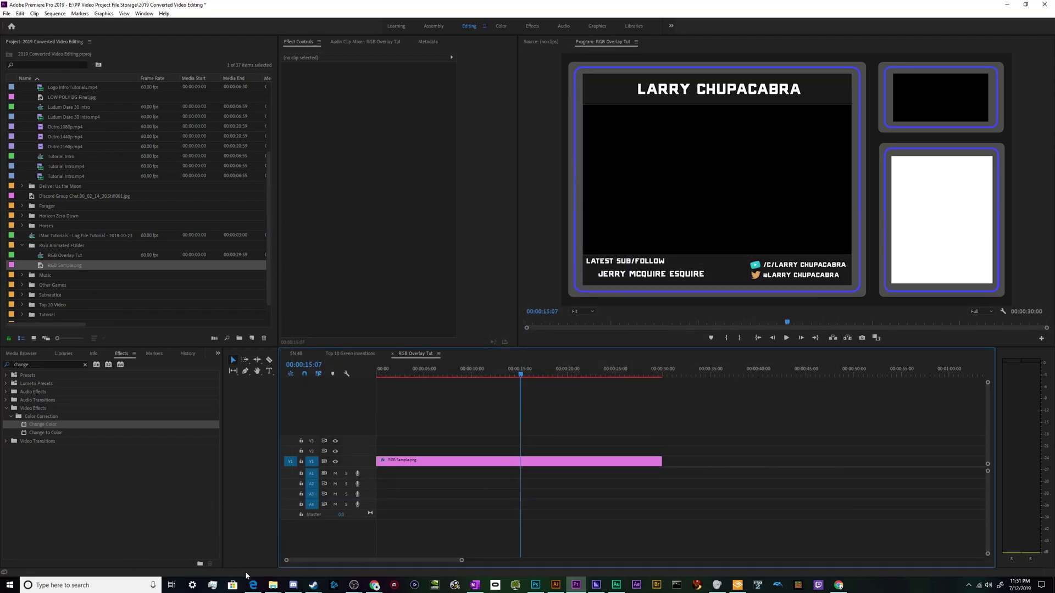
# Restore the Send 7 folder window and select the RGB Overlay Tut file.
pyautogui.moveTo(273, 584)
pyautogui.click(420, 563)
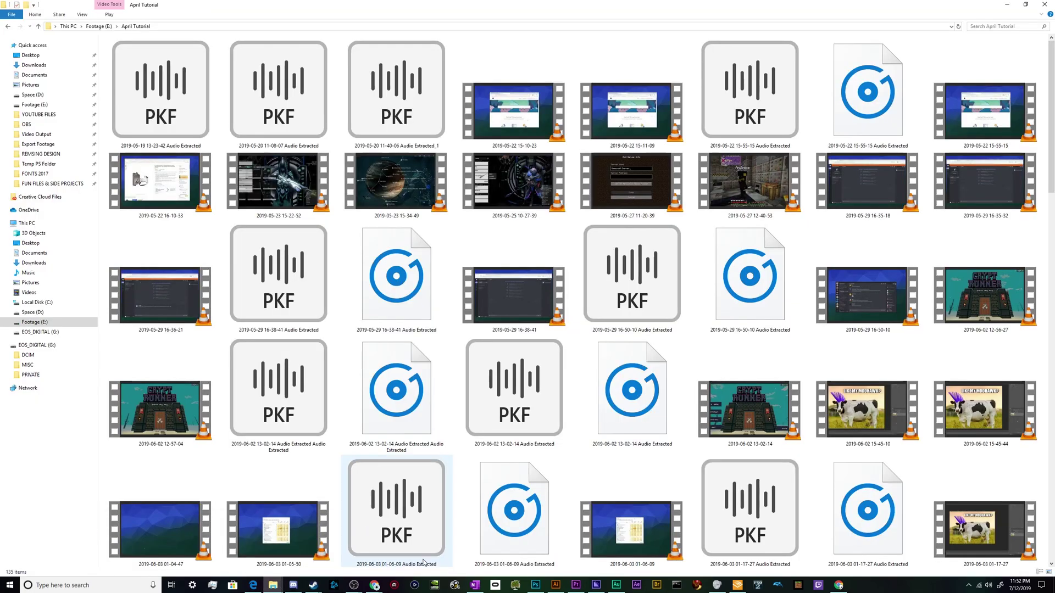
pyautogui.click(273, 584)
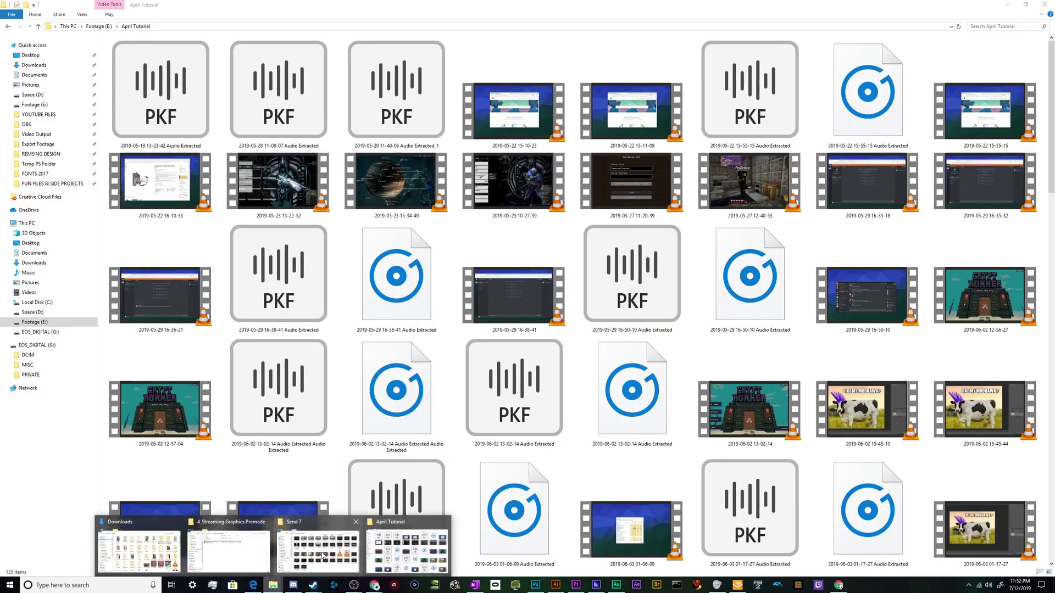
pyautogui.click(407, 549)
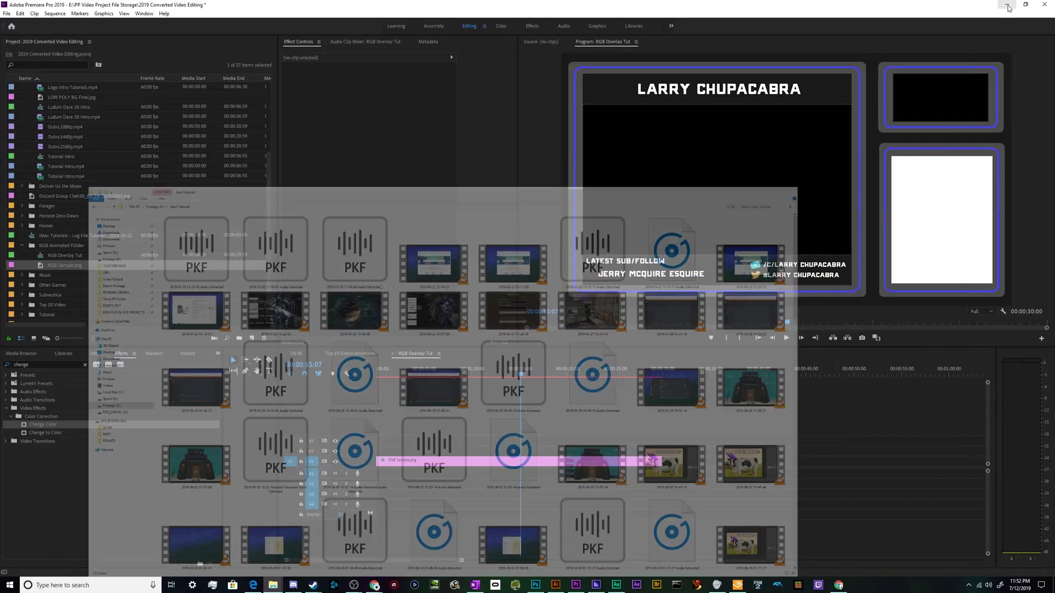
pyautogui.moveTo(274, 584)
pyautogui.click(329, 549)
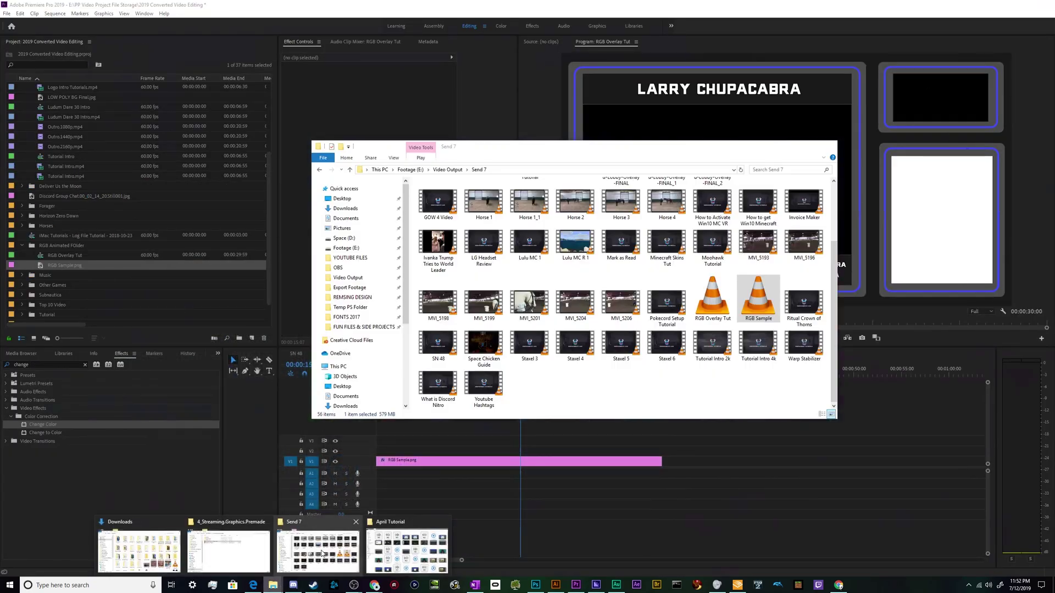
pyautogui.click(695, 319)
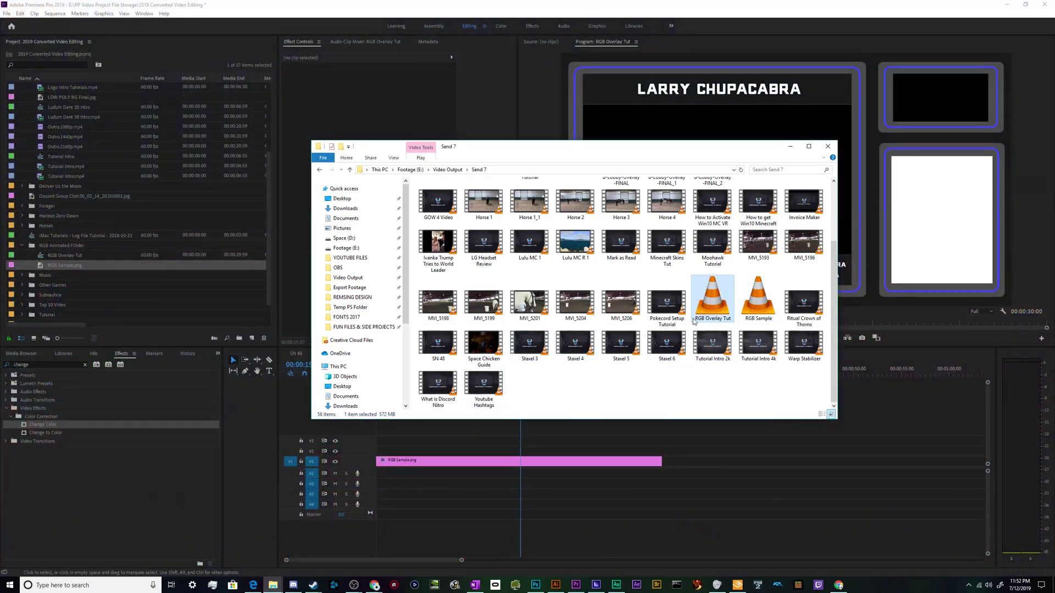
pyautogui.doubleClick(712, 315)
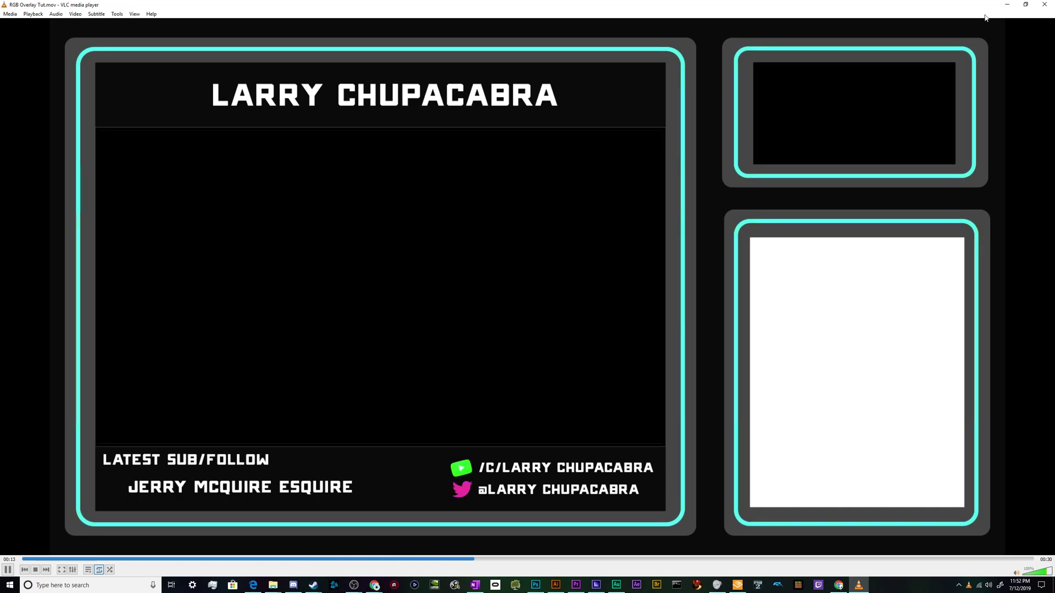
pyautogui.click(1045, 5)
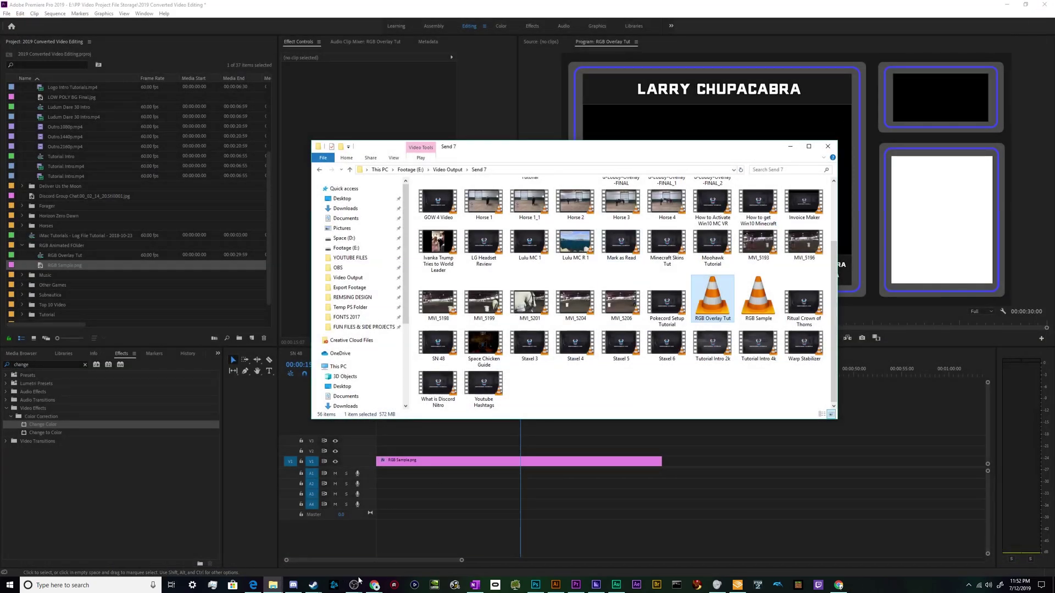
# Add a new Media Source to the OBS scene.
pyautogui.moveTo(354, 584)
pyautogui.click(323, 534)
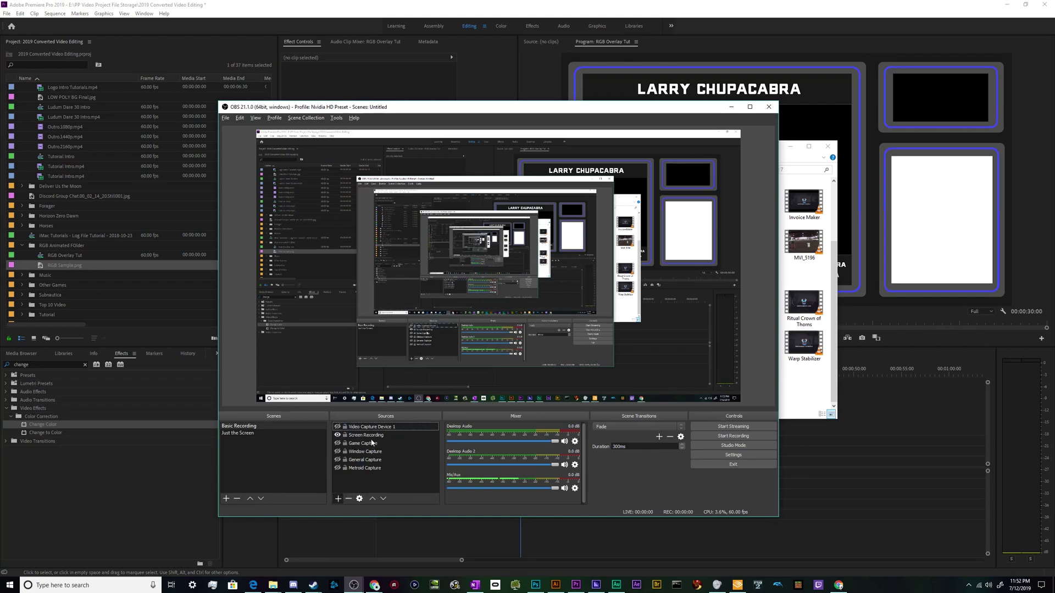
pyautogui.click(338, 498)
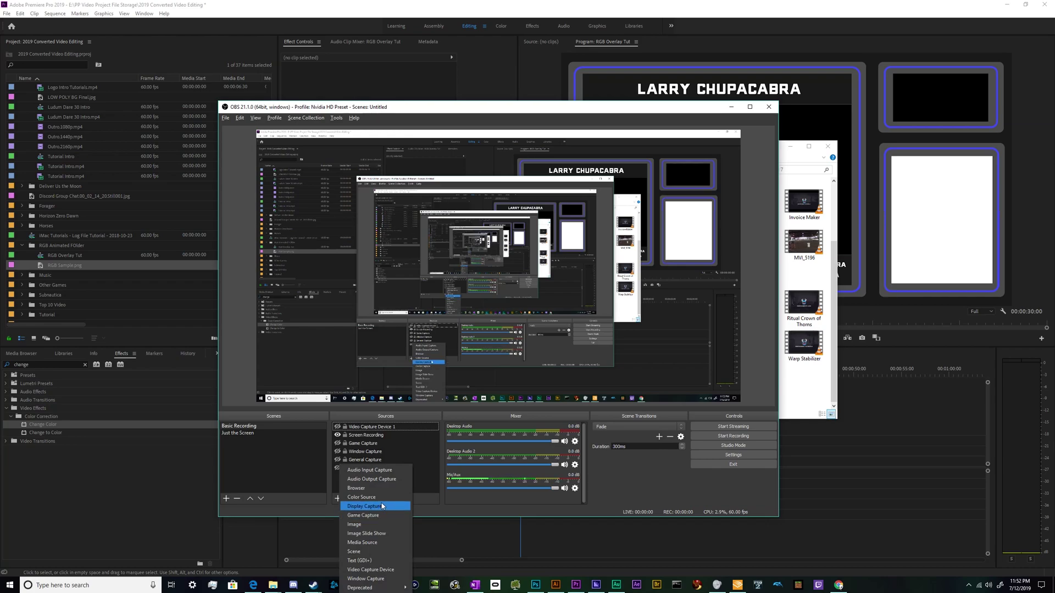
pyautogui.click(374, 543)
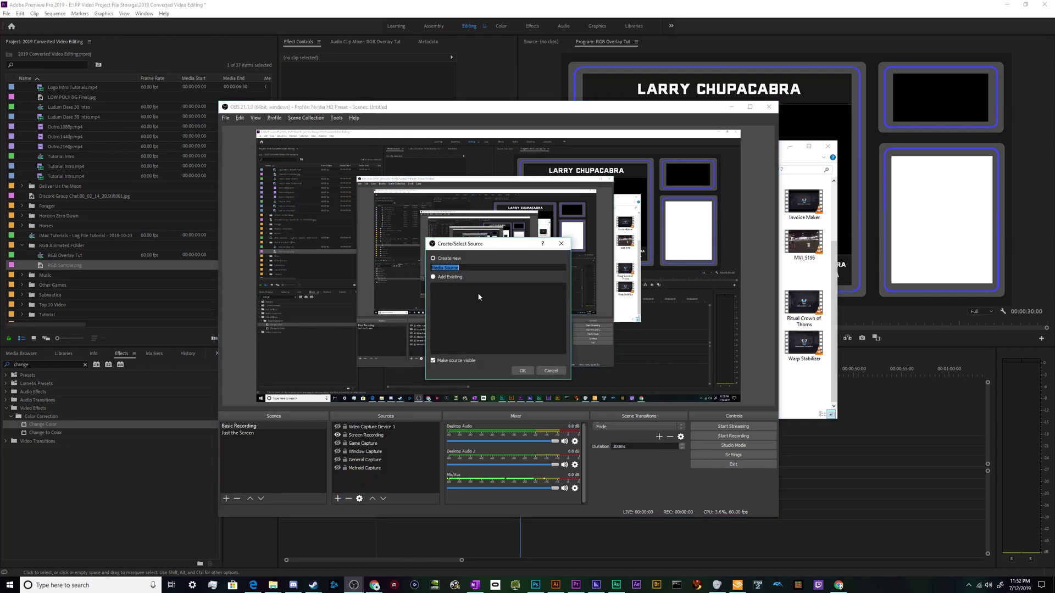
pyautogui.click(523, 370)
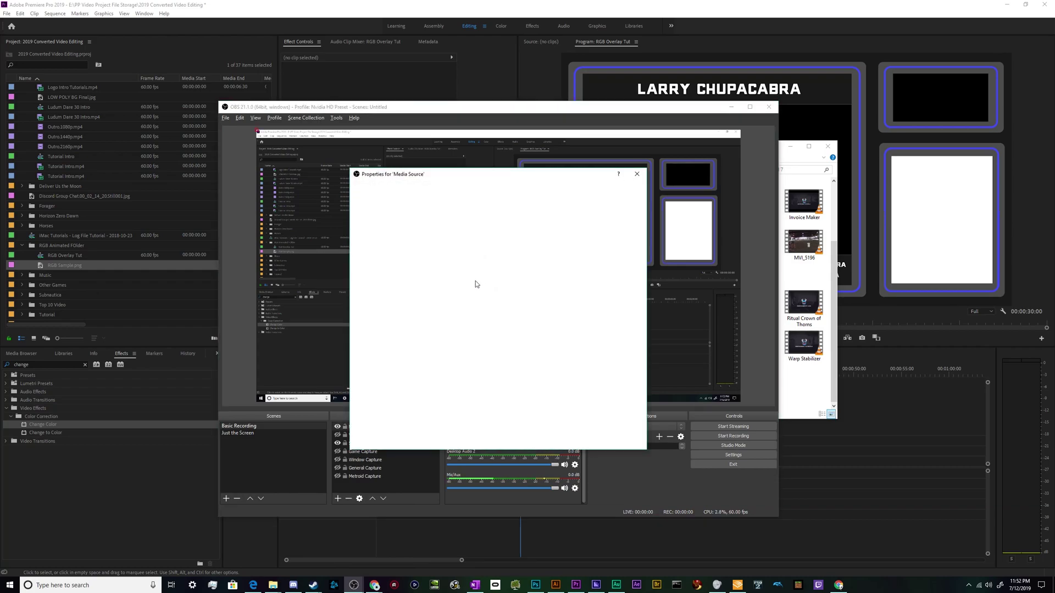
# Load RGB Overlay Tut from Video Output > Send 7 into the media source and confirm.
pyautogui.click(607, 369)
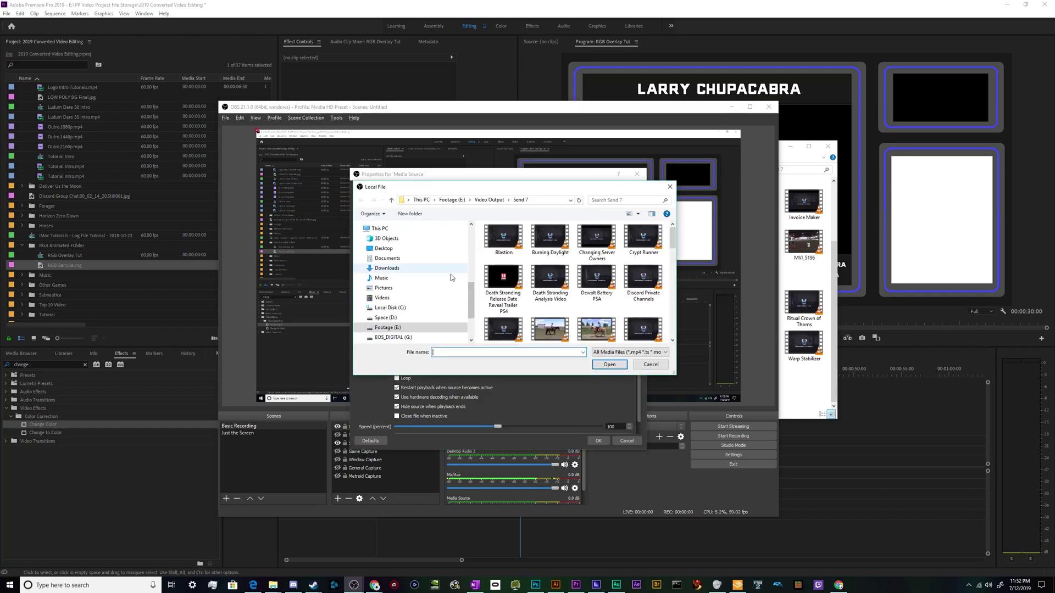
pyautogui.scroll(5, 396, 289)
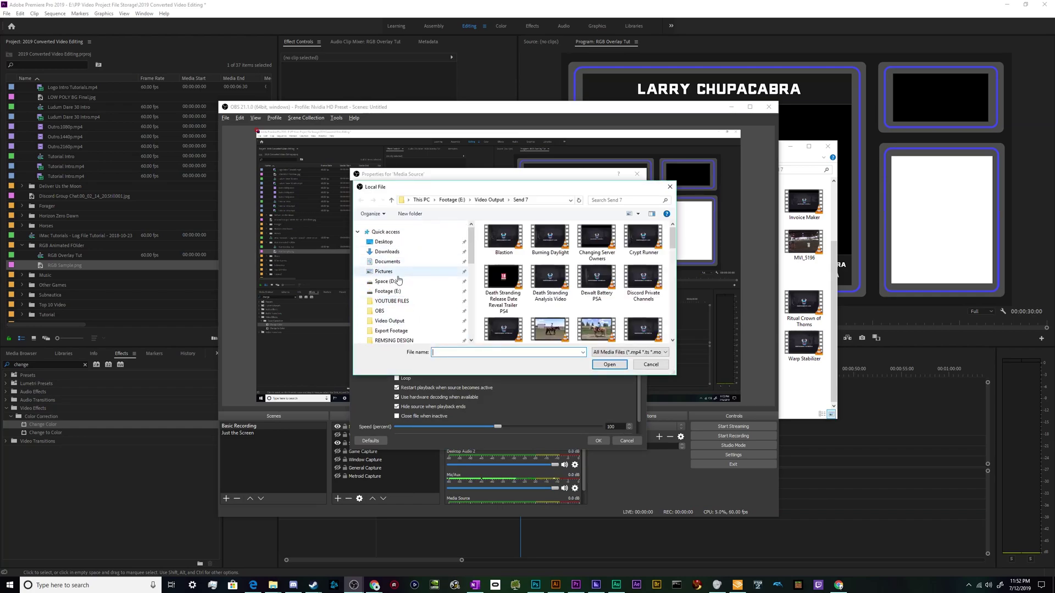
pyautogui.click(392, 320)
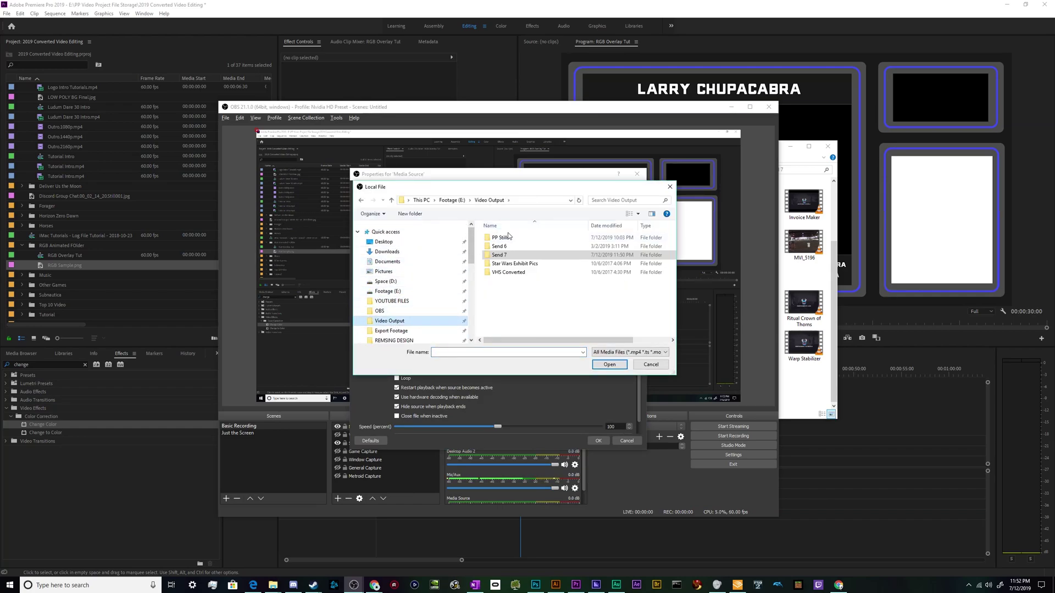
pyautogui.doubleClick(499, 255)
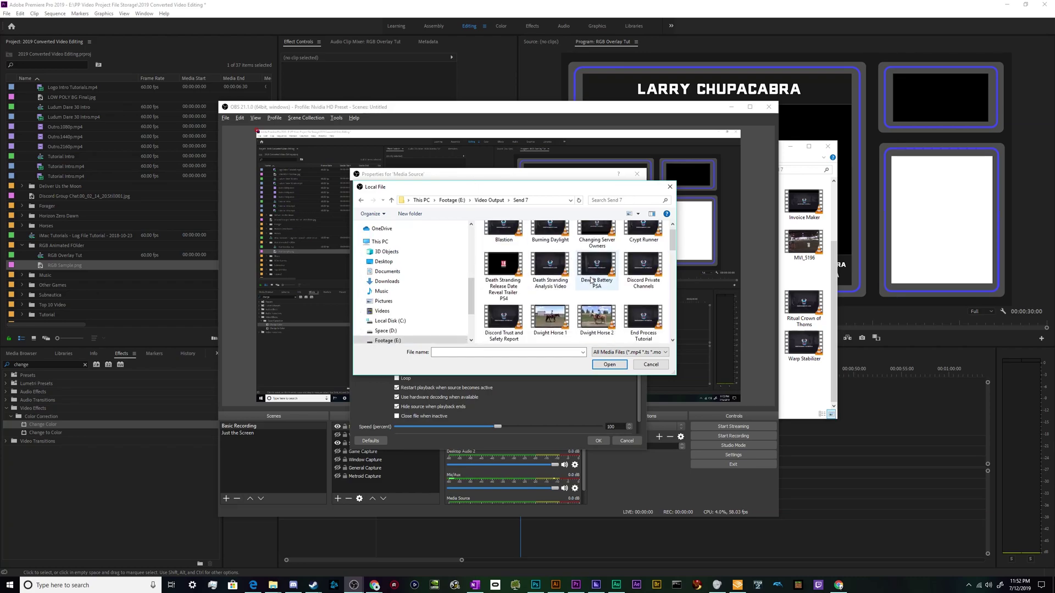
pyautogui.scroll(-5, 591, 281)
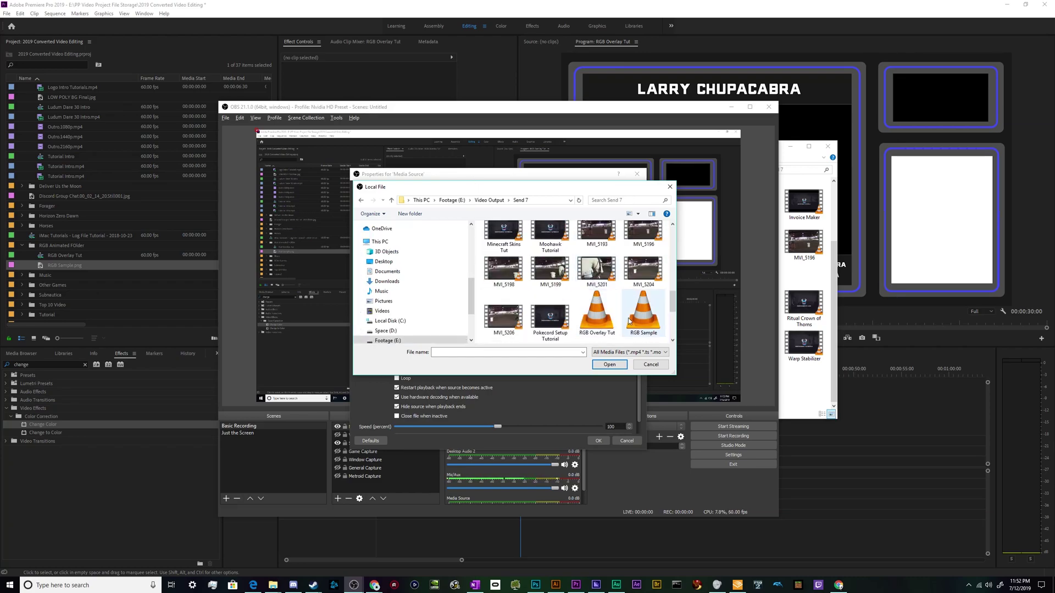
pyautogui.click(610, 321)
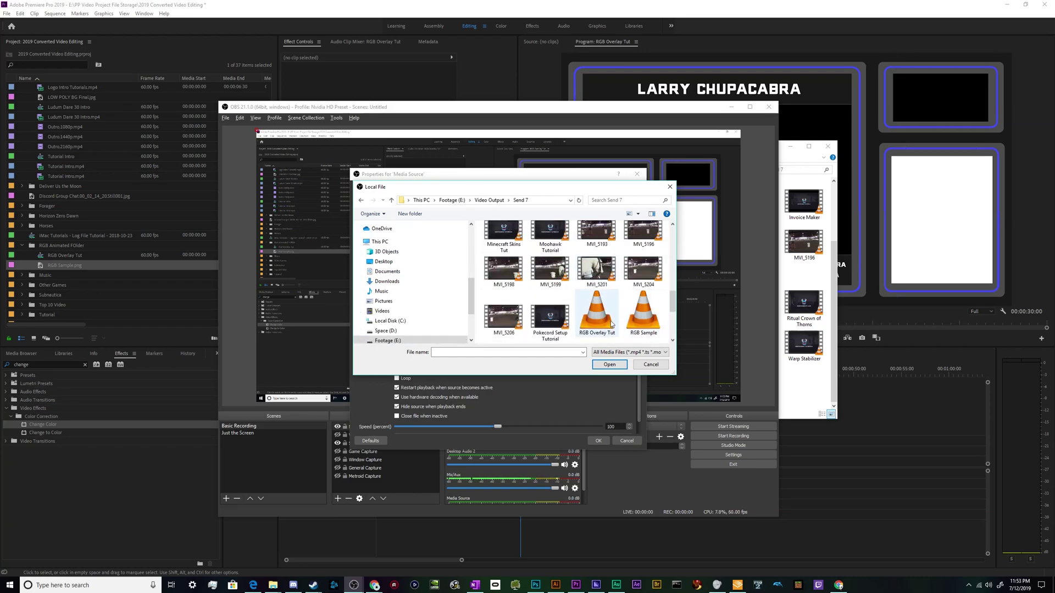
pyautogui.click(610, 365)
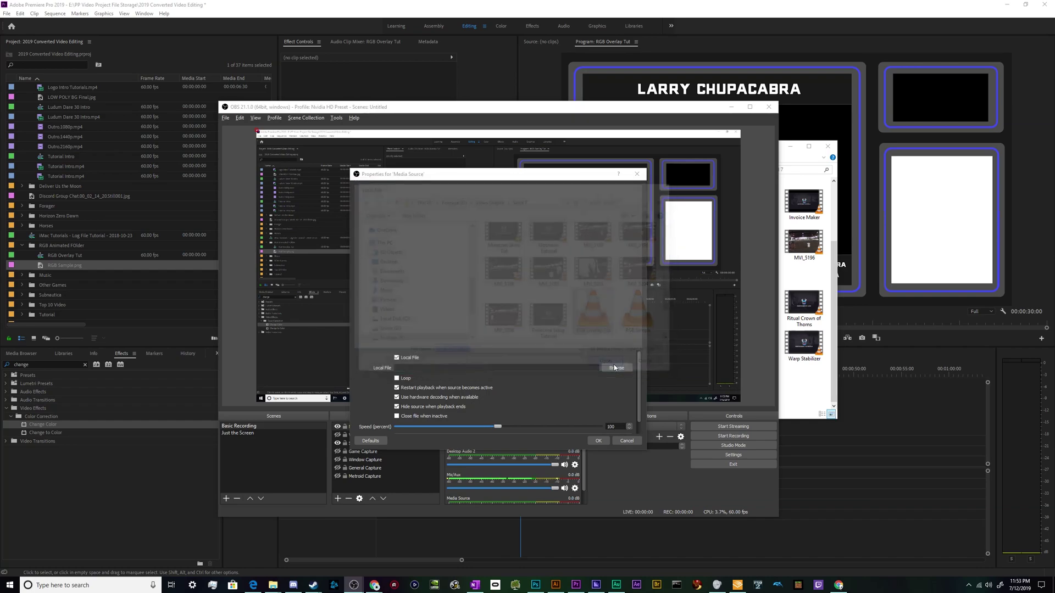
pyautogui.click(599, 441)
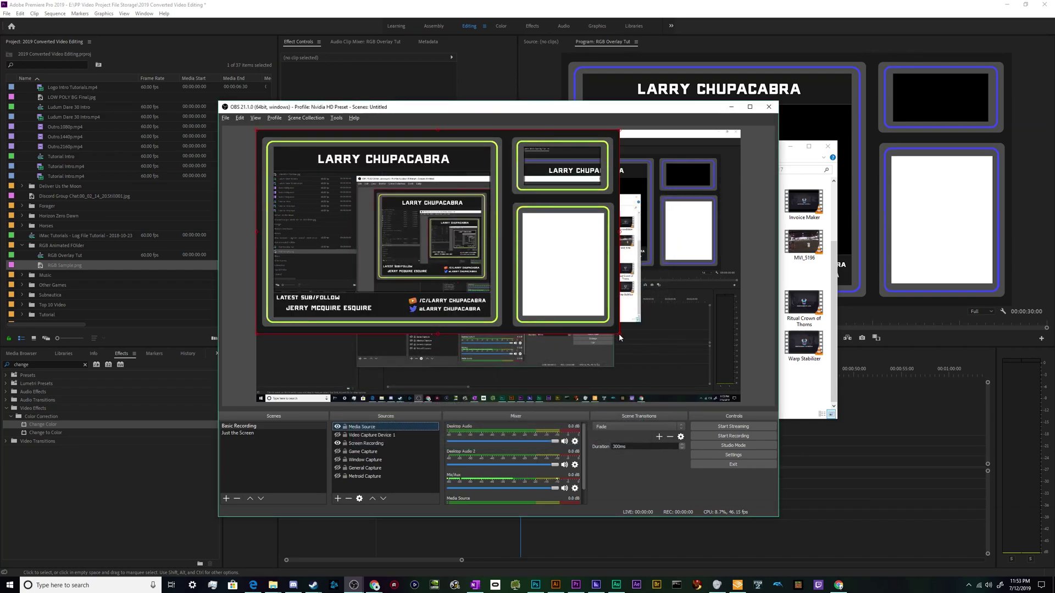
# Drag the overlay media source's corner to the canvas's bottom-right corner, deselect it, and move the OBS window left.
pyautogui.moveTo(620, 337); pyautogui.dragTo(723, 403)
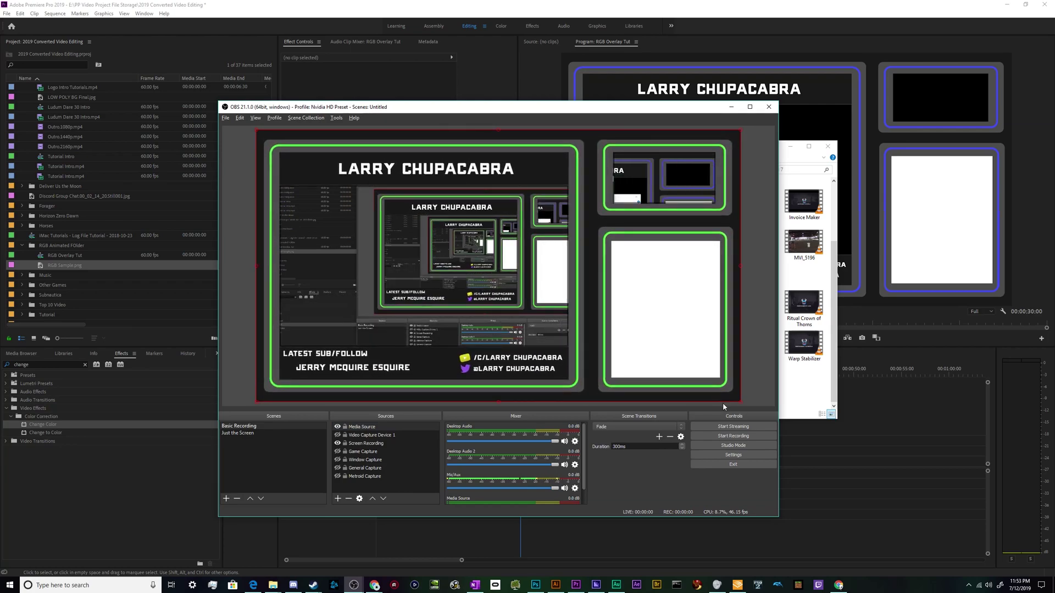
pyautogui.click(772, 352)
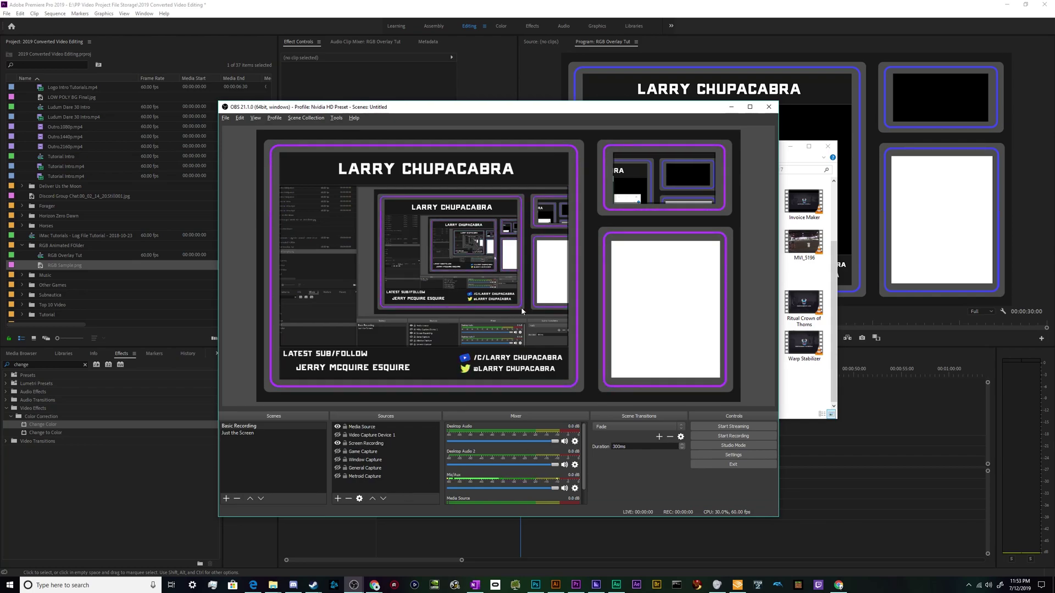
pyautogui.moveTo(572, 108); pyautogui.dragTo(492, 114)
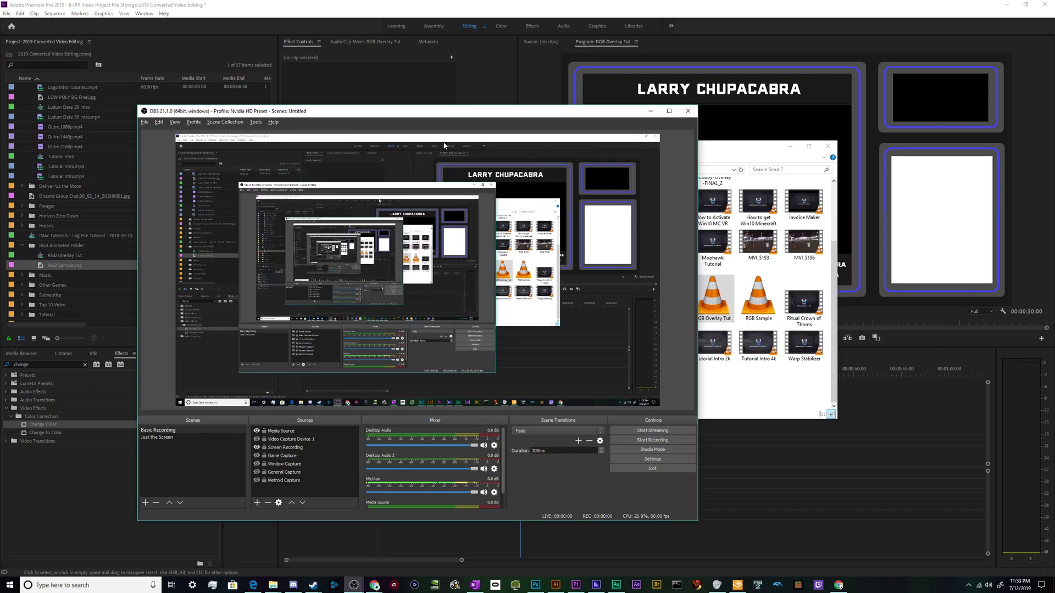
# Turn on Loop in the Media Source properties, then exit OBS Studio.
pyautogui.doubleClick(282, 430)
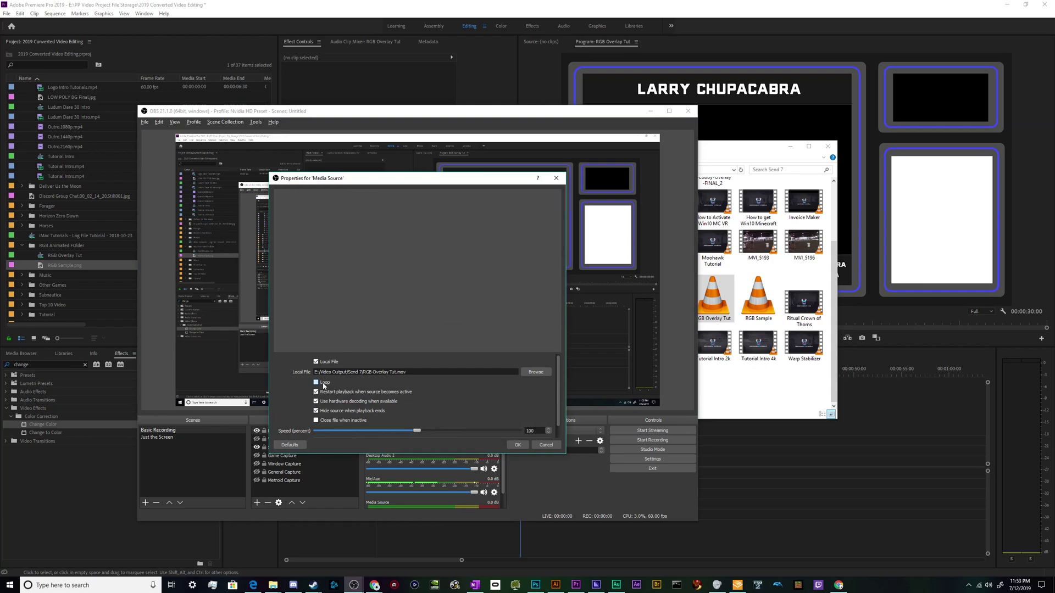
pyautogui.click(324, 384)
pyautogui.click(518, 445)
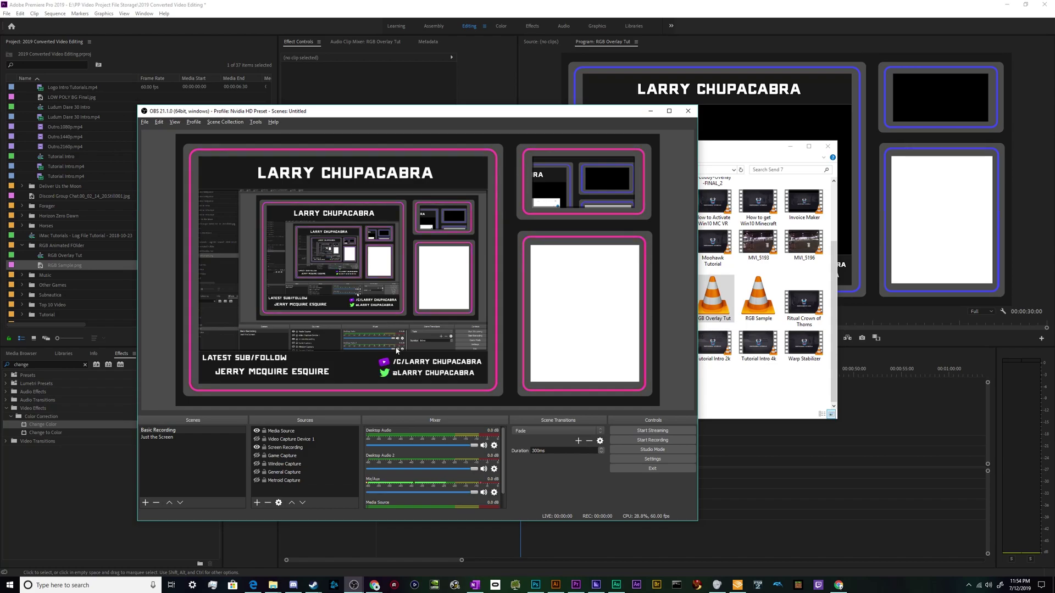
pyautogui.click(652, 468)
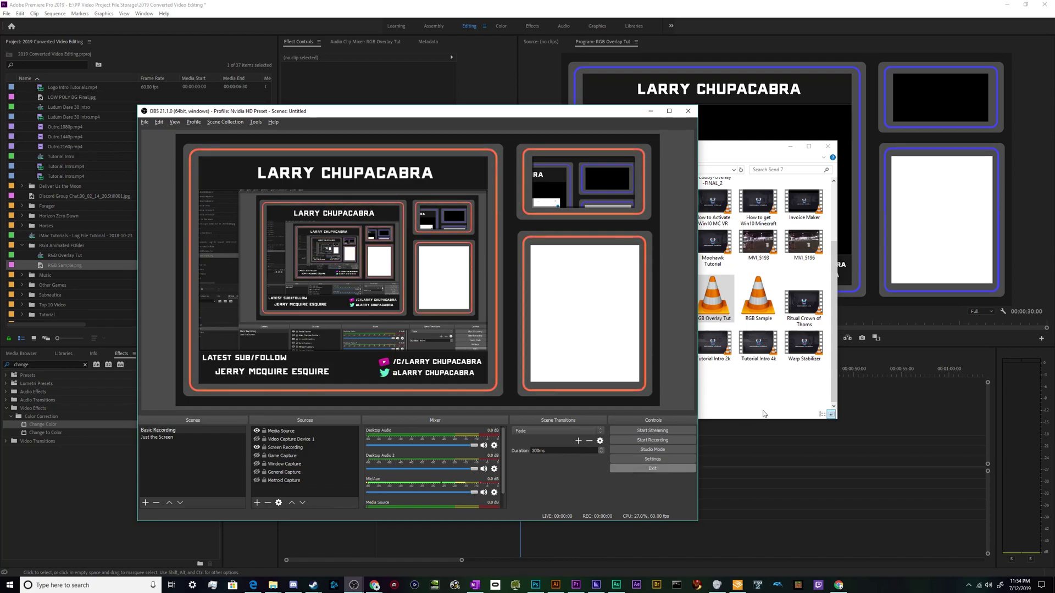
pyautogui.scroll(2, 608, 258)
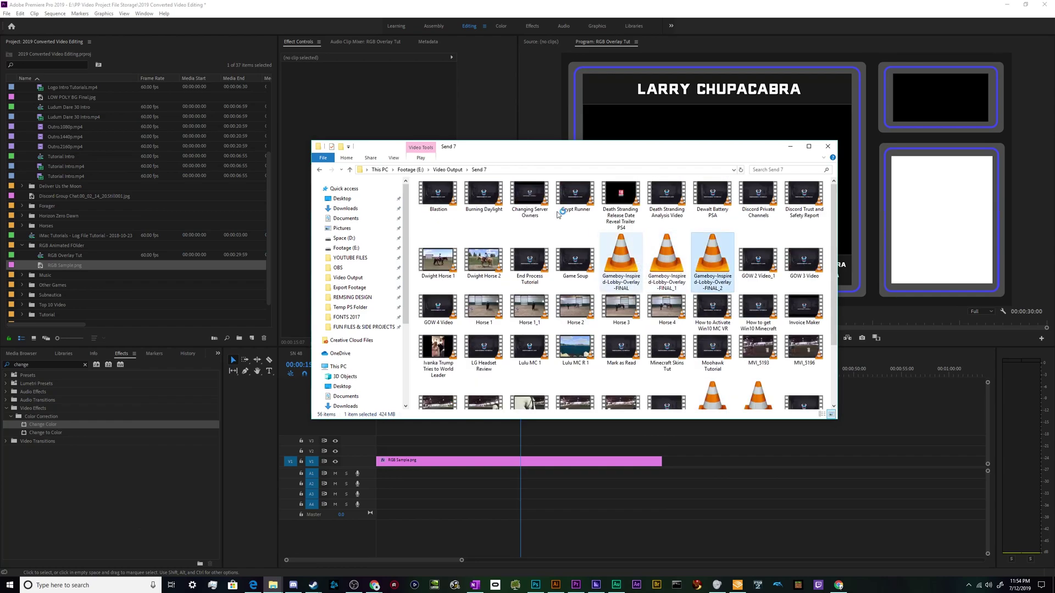
# Play Gameboy-Inspired-Lobby-Overlay-FINAL_2.mov in VLC from the Send 7 output folder.
pyautogui.doubleClick(712, 261)
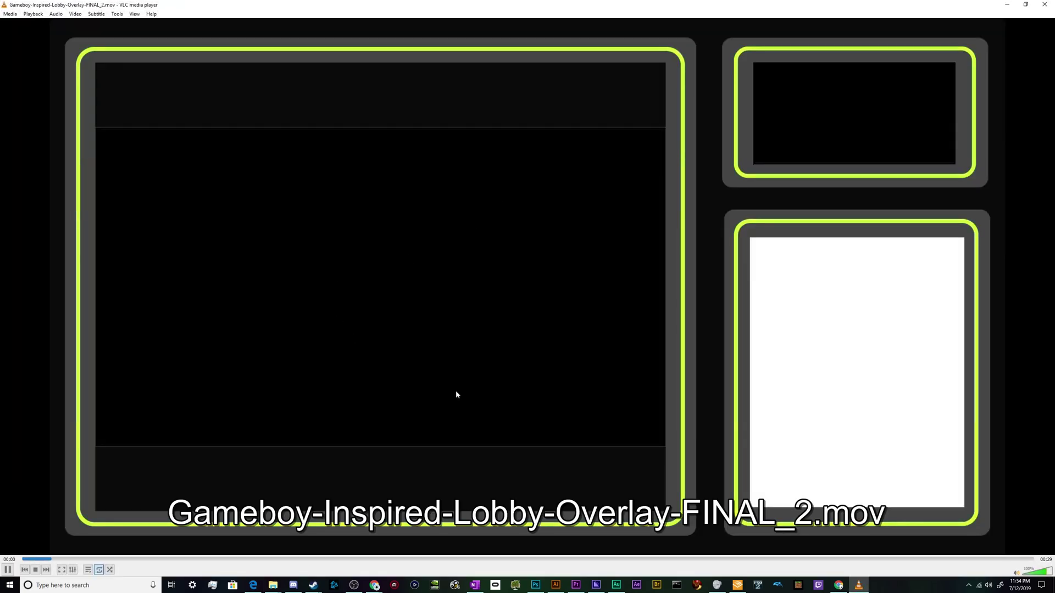